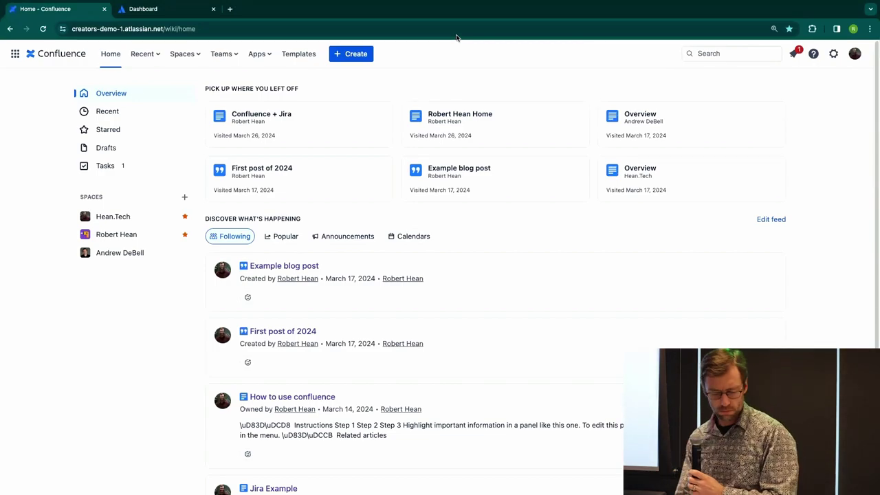
# Show the browser in full screen and set its page zoom to 125%.
pyautogui.press('ctrl+super+f')
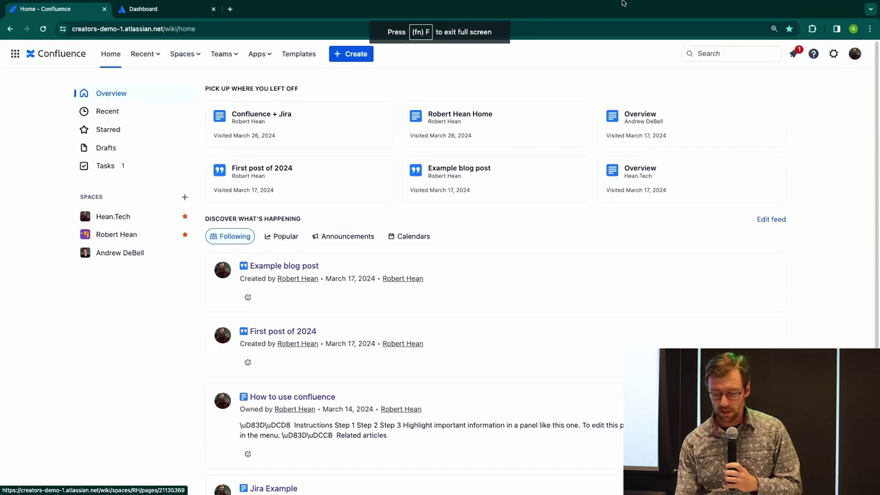
pyautogui.click(869, 28)
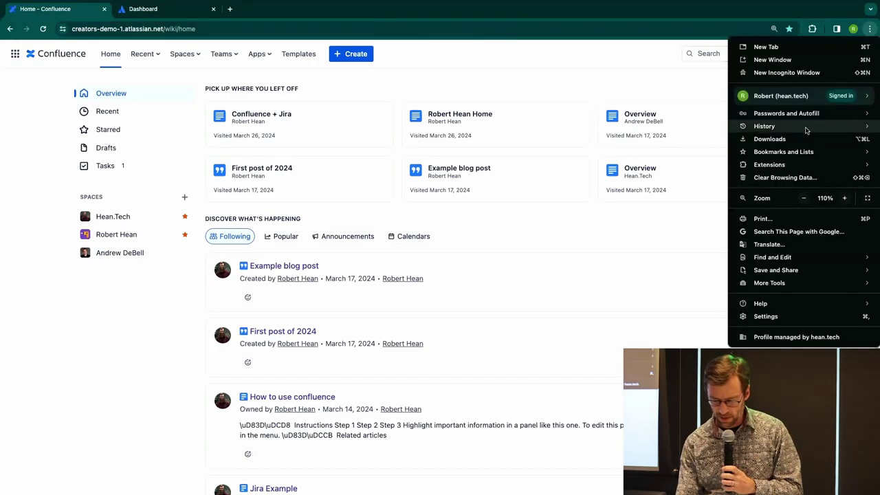
pyautogui.click(844, 198)
pyautogui.click(844, 198)
pyautogui.click(804, 198)
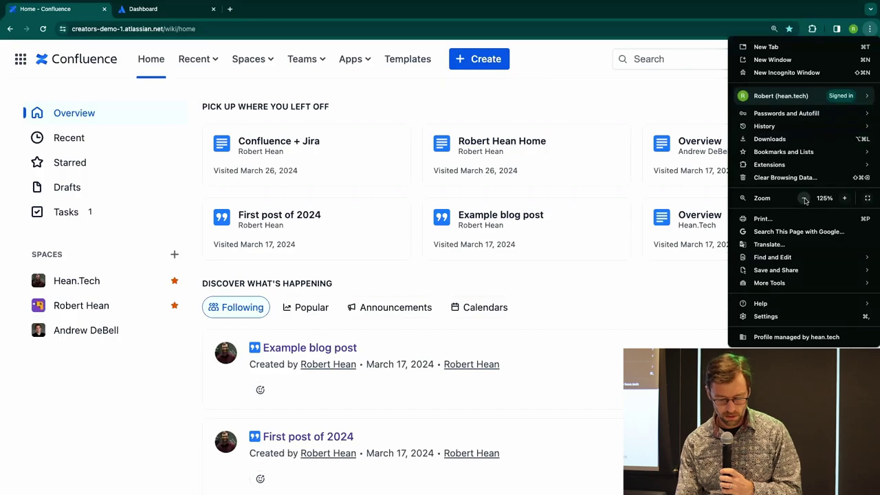
pyautogui.click(639, 247)
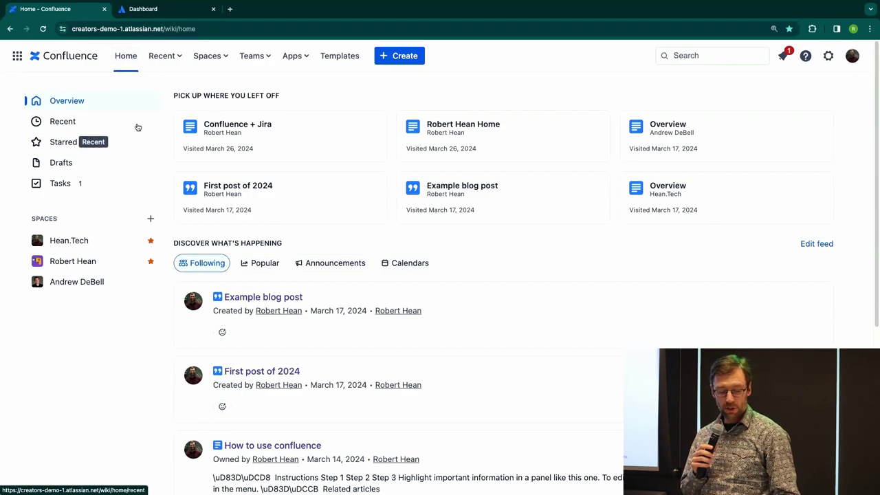
# Mark the Home page's sidebar entries and its list of spaces with the screen annotation pen.
pyautogui.moveTo(197, 108)
pyautogui.mouseDown()
pyautogui.moveTo(514, 121)
pyautogui.moveTo(488, 190)
pyautogui.moveTo(160, 110)
pyautogui.mouseUp()
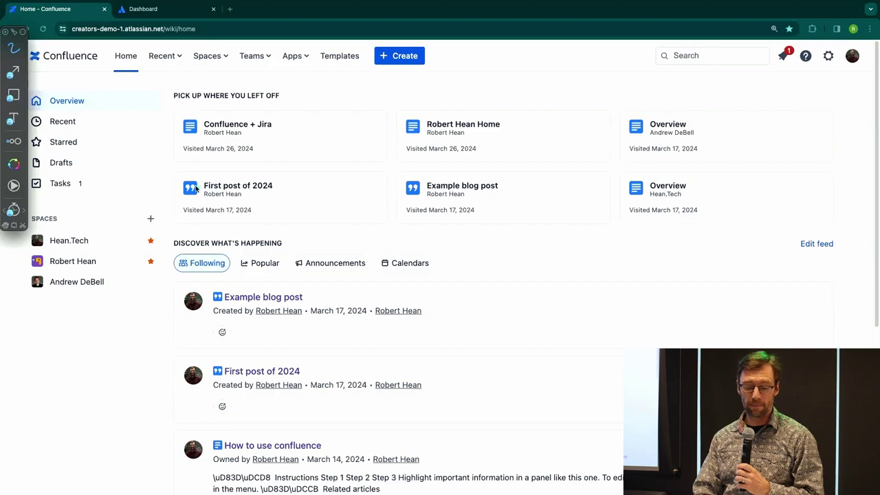
pyautogui.moveTo(72, 86)
pyautogui.mouseDown()
pyautogui.moveTo(132, 86)
pyautogui.moveTo(141, 180)
pyautogui.moveTo(97, 197)
pyautogui.mouseUp()
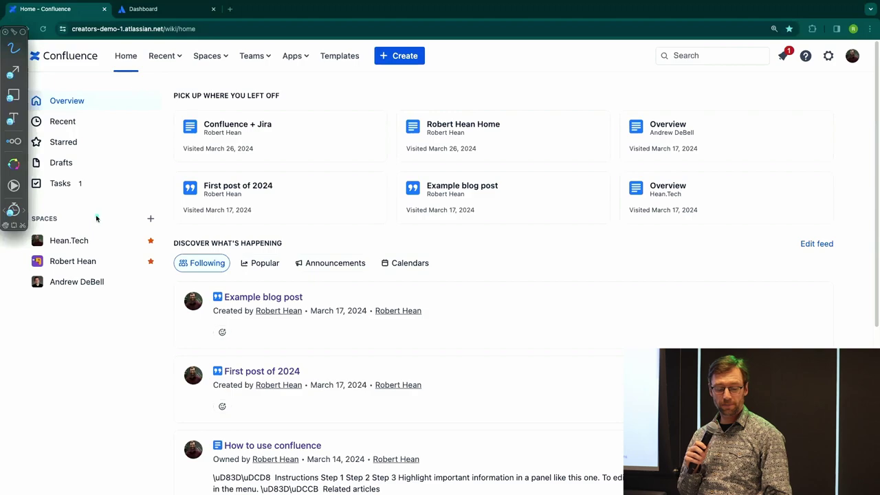
pyautogui.moveTo(94, 214)
pyautogui.mouseDown()
pyautogui.moveTo(164, 219)
pyautogui.moveTo(156, 282)
pyautogui.moveTo(110, 288)
pyautogui.mouseUp()
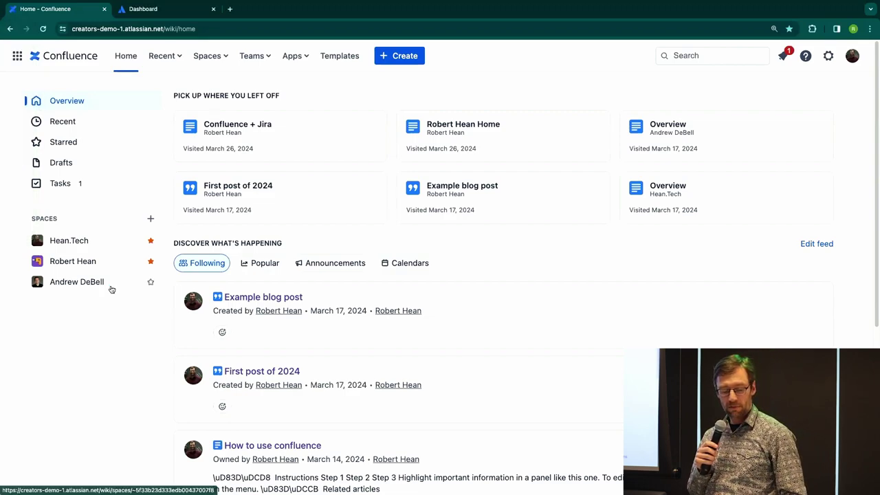
pyautogui.click(147, 267)
pyautogui.click(146, 268)
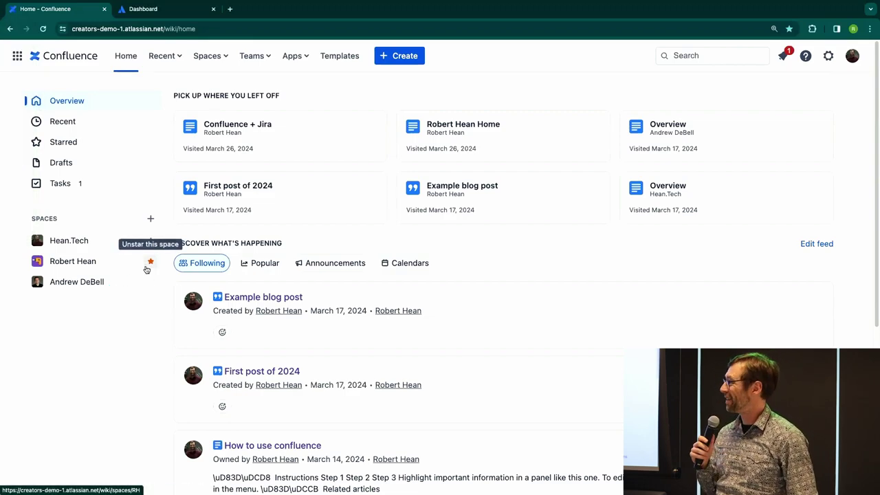
pyautogui.click(146, 268)
pyautogui.click(147, 267)
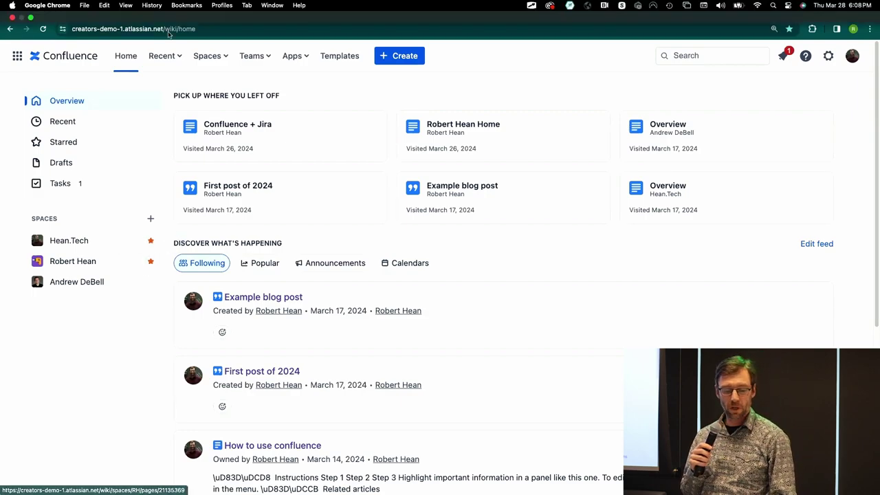
# Star the Confluence + Jira page and the personal space's home page from the recent content of the last week.
pyautogui.click(165, 62)
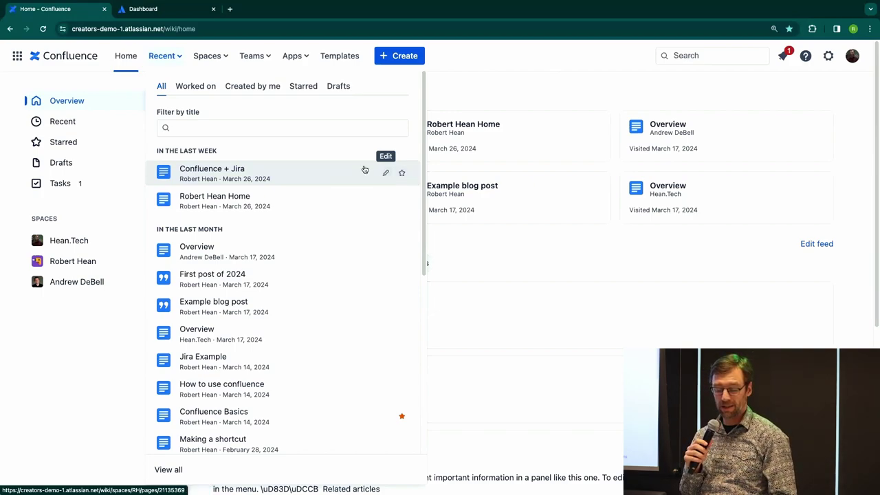
pyautogui.click(402, 173)
pyautogui.click(402, 201)
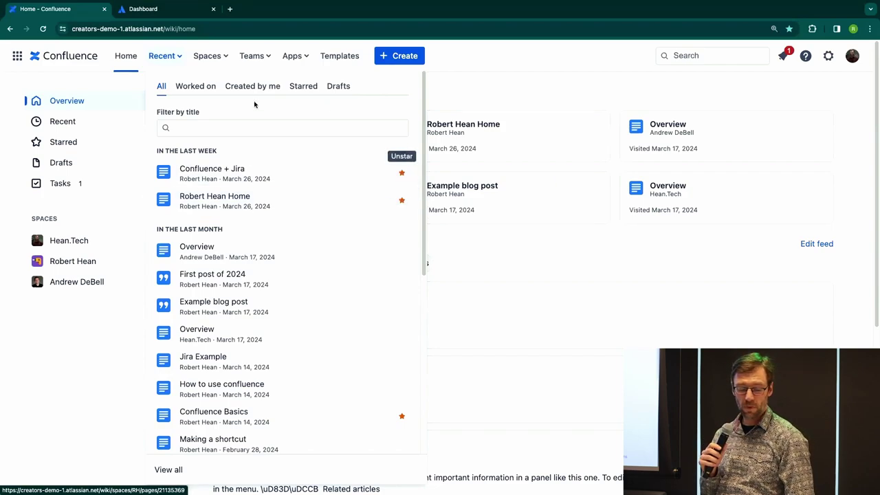
# Review the recent content filtered by Worked on, Created by me, Starred and Drafts.
pyautogui.click(209, 90)
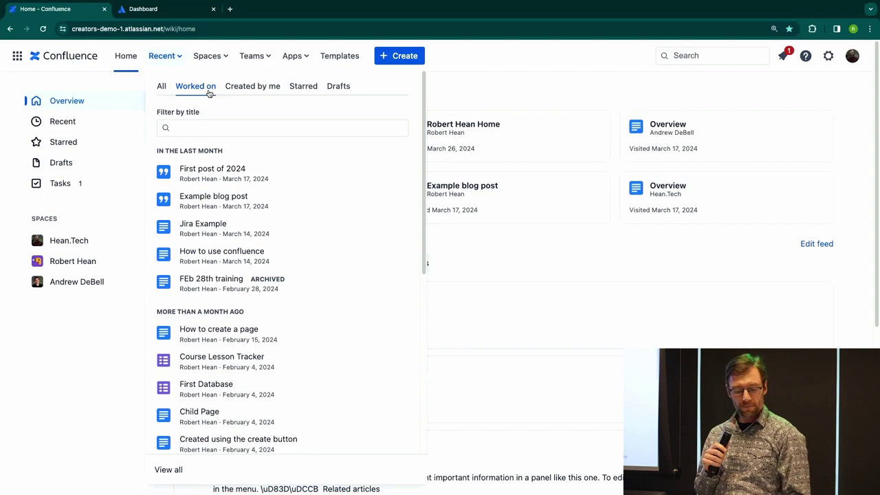
pyautogui.click(231, 91)
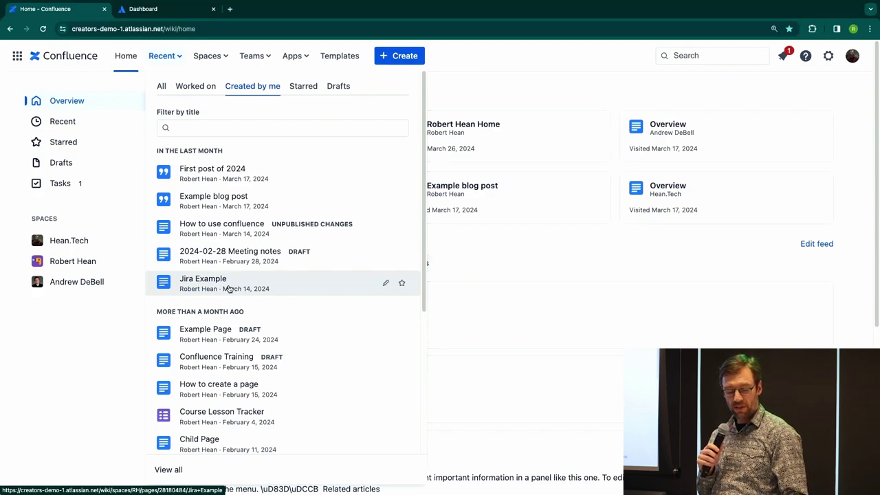
pyautogui.hotkey('ctrl', 'shift', 'a')
pyautogui.moveTo(278, 236)
pyautogui.mouseDown()
pyautogui.moveTo(327, 233)
pyautogui.moveTo(320, 269)
pyautogui.moveTo(275, 245)
pyautogui.moveTo(278, 238)
pyautogui.mouseUp()
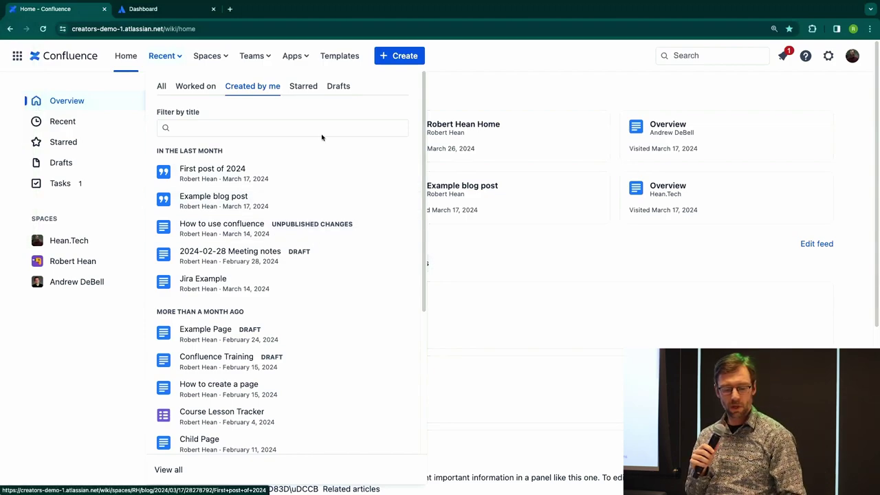
pyautogui.click(306, 88)
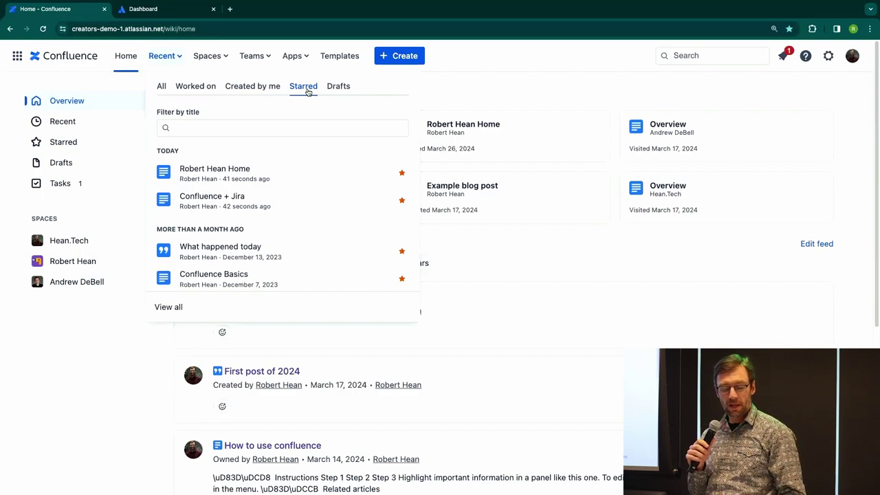
pyautogui.click(402, 174)
pyautogui.click(403, 173)
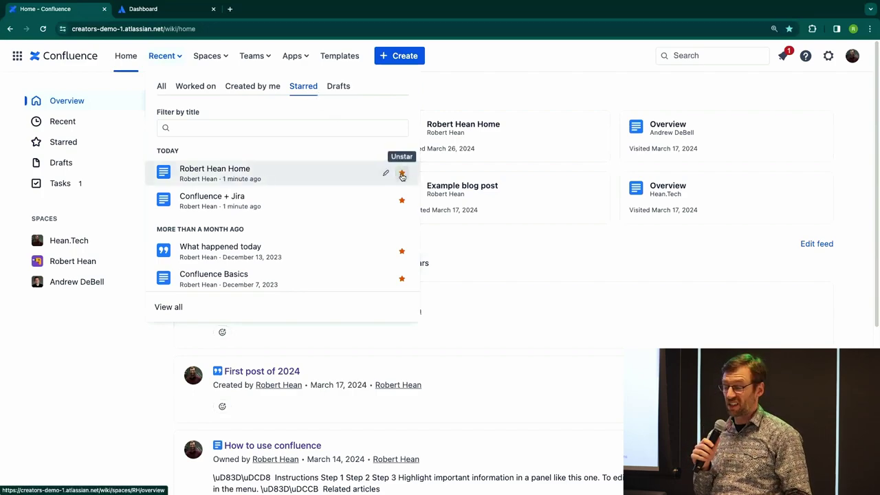
pyautogui.click(339, 86)
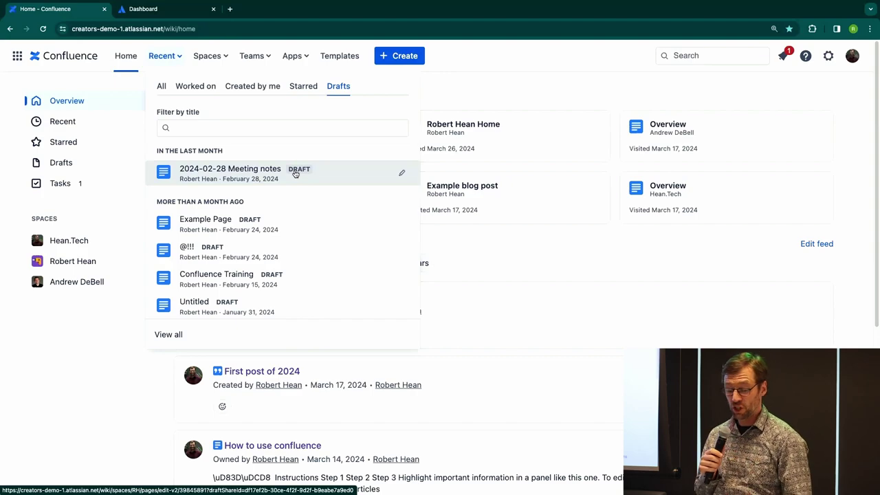
# Examine the options offered for spaces, teams and apps in the site navigation.
pyautogui.click(208, 60)
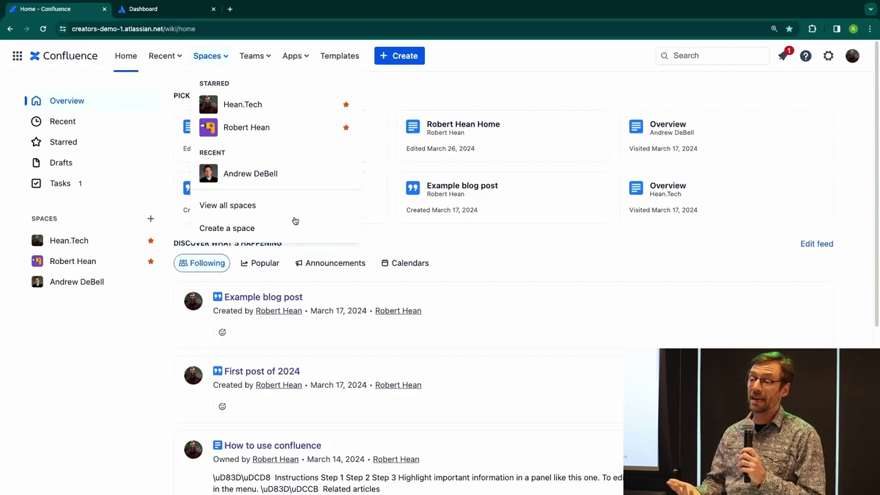
pyautogui.click(254, 56)
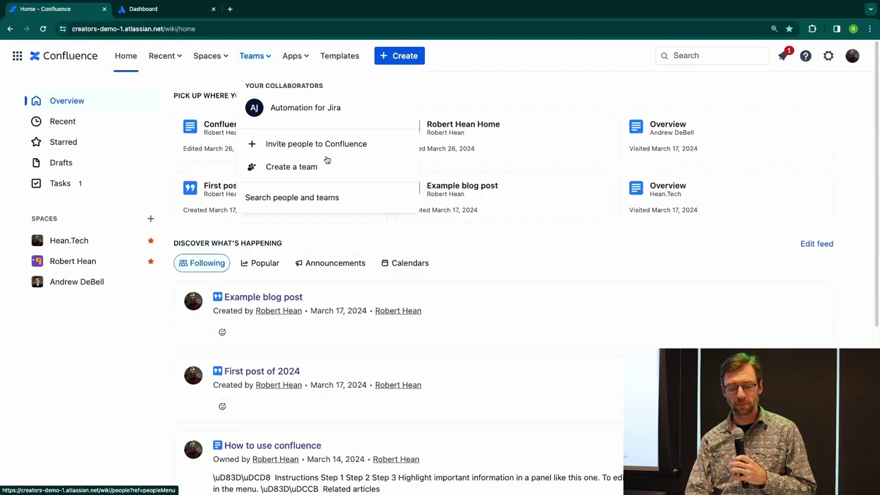
pyautogui.click(300, 59)
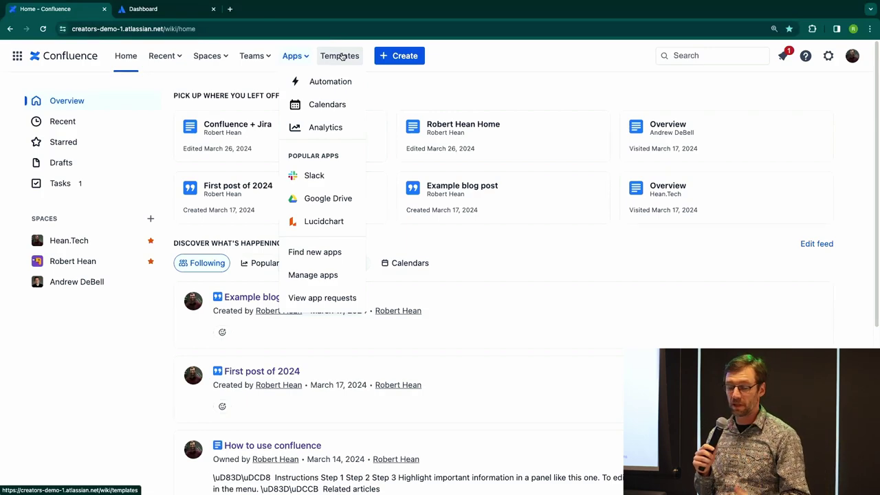
pyautogui.click(379, 83)
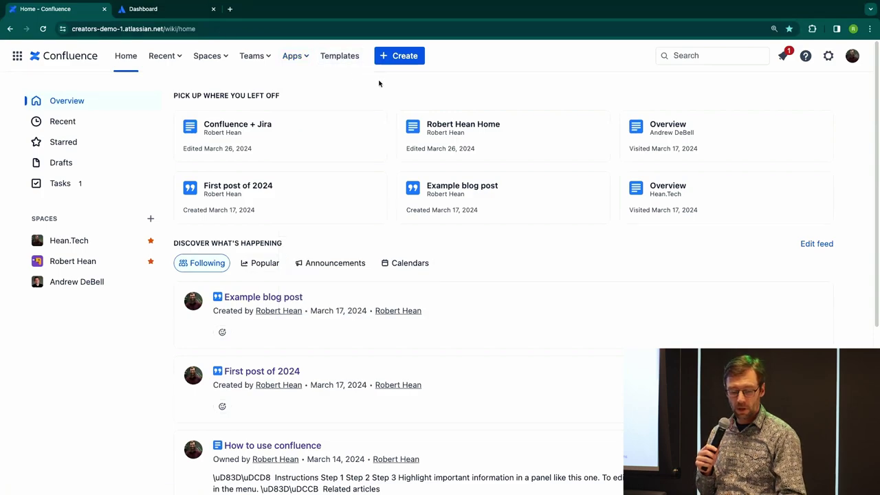
pyautogui.moveTo(379, 83)
pyautogui.mouseDown()
pyautogui.moveTo(456, 44)
pyautogui.moveTo(372, 58)
pyautogui.moveTo(381, 85)
pyautogui.mouseUp()
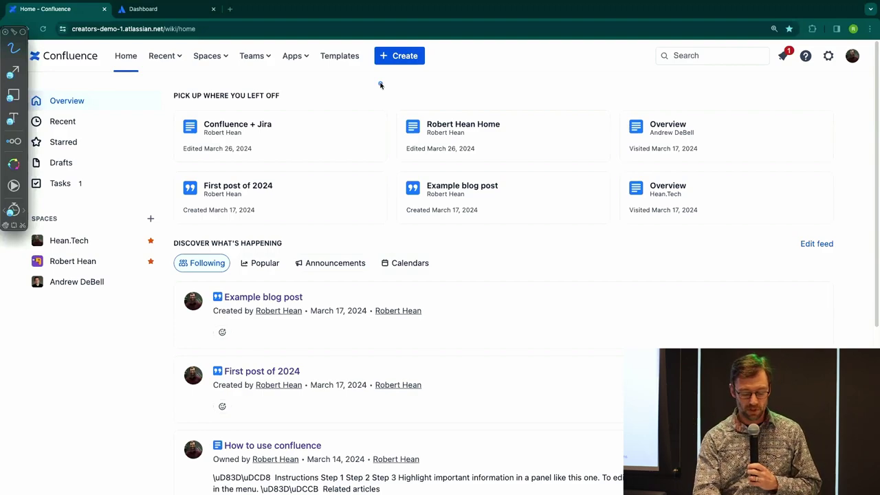
# Open the Hean.Tech space and view which content types can be created in it.
pyautogui.click(84, 244)
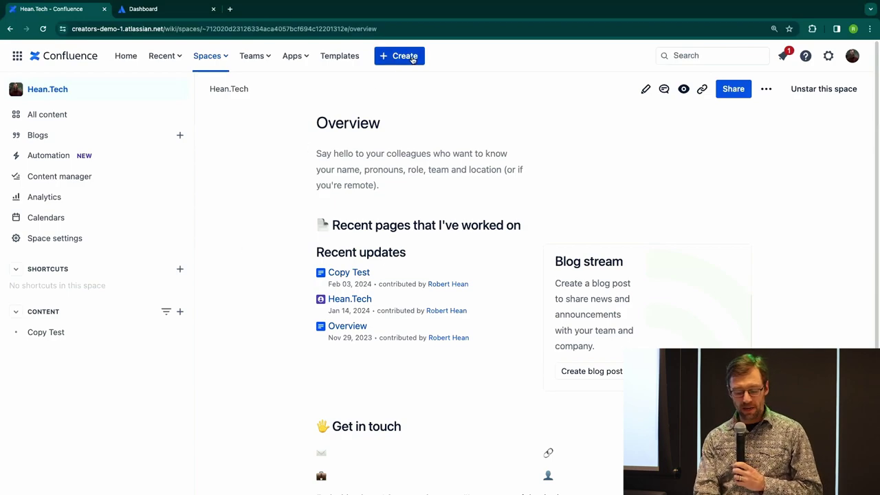
pyautogui.moveTo(49, 347)
pyautogui.mouseDown()
pyautogui.moveTo(177, 347)
pyautogui.moveTo(65, 344)
pyautogui.mouseUp()
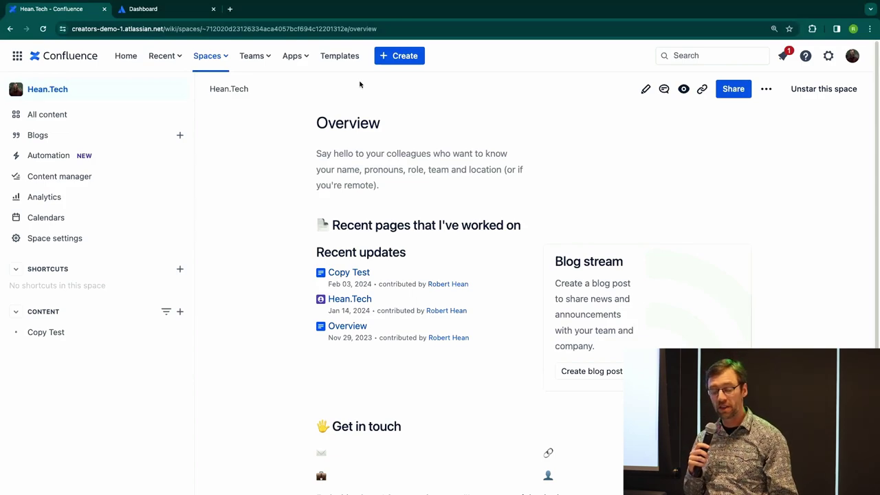
pyautogui.click(383, 58)
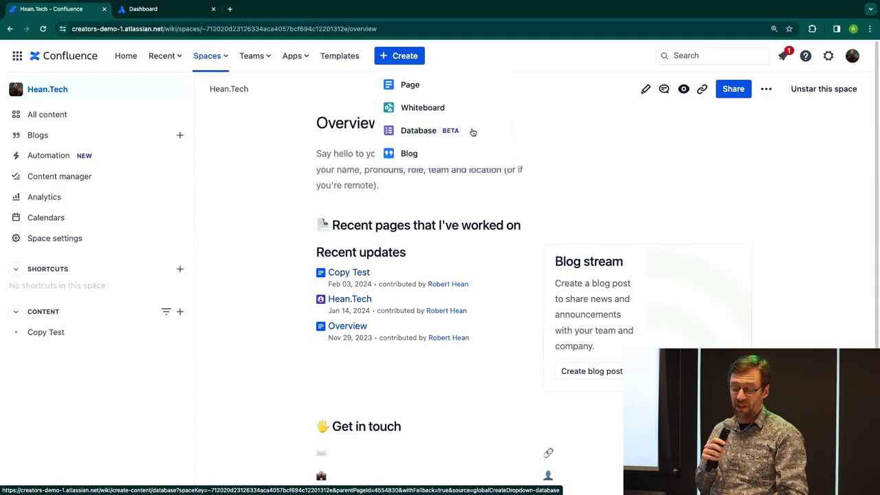
pyautogui.click(271, 177)
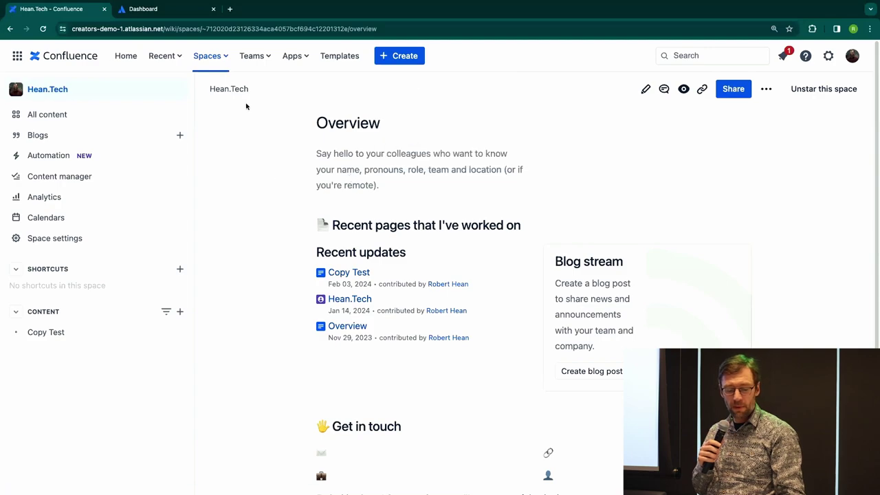
# Open the other starred space and mark the site navigation and the Blogs entry with the annotation pen.
pyautogui.click(216, 55)
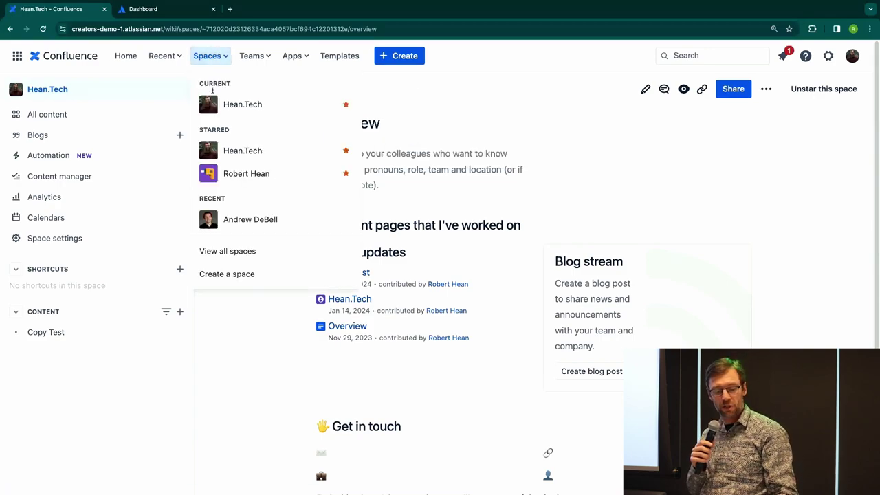
pyautogui.click(261, 174)
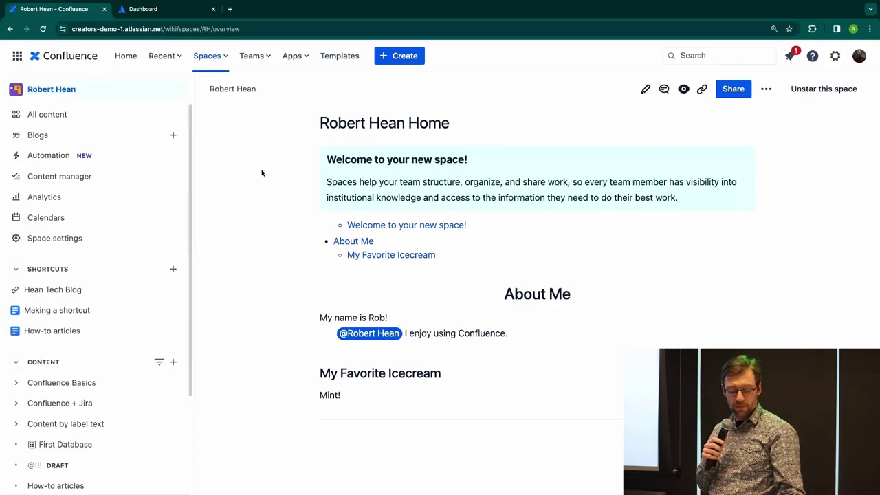
pyautogui.hotkey('ctrl', 'shift', 'd')
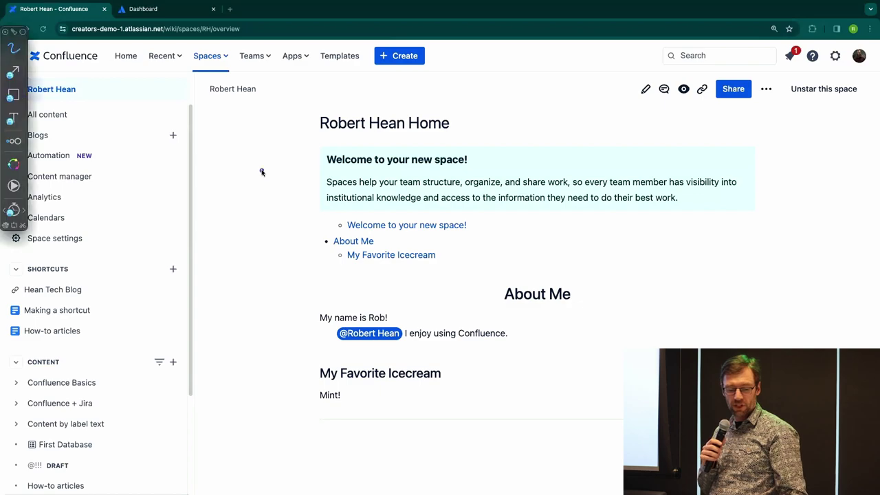
pyautogui.moveTo(147, 73)
pyautogui.mouseDown()
pyautogui.moveTo(293, 88)
pyautogui.moveTo(350, 78)
pyautogui.mouseUp()
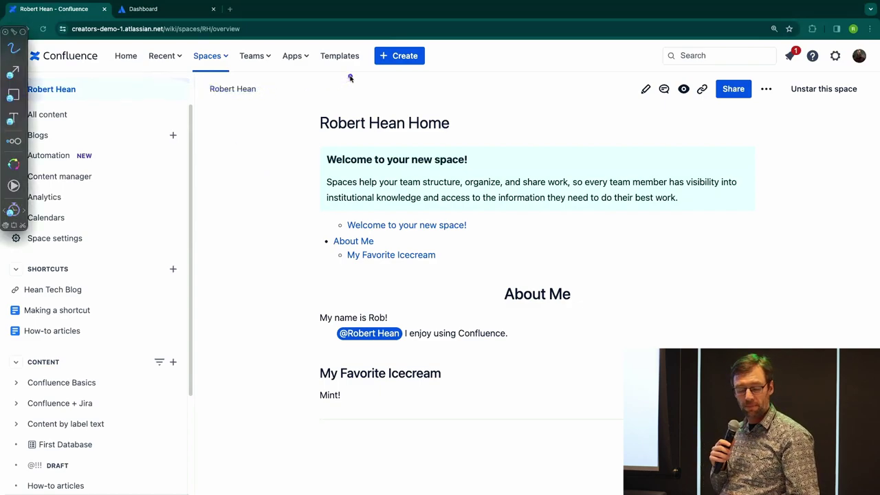
pyautogui.moveTo(263, 118); pyautogui.dragTo(151, 137)
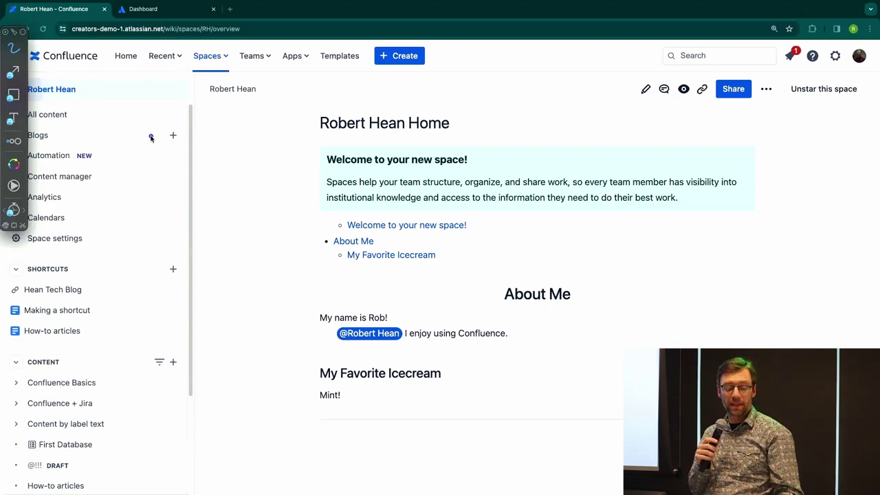
pyautogui.moveTo(39, 137); pyautogui.dragTo(66, 137)
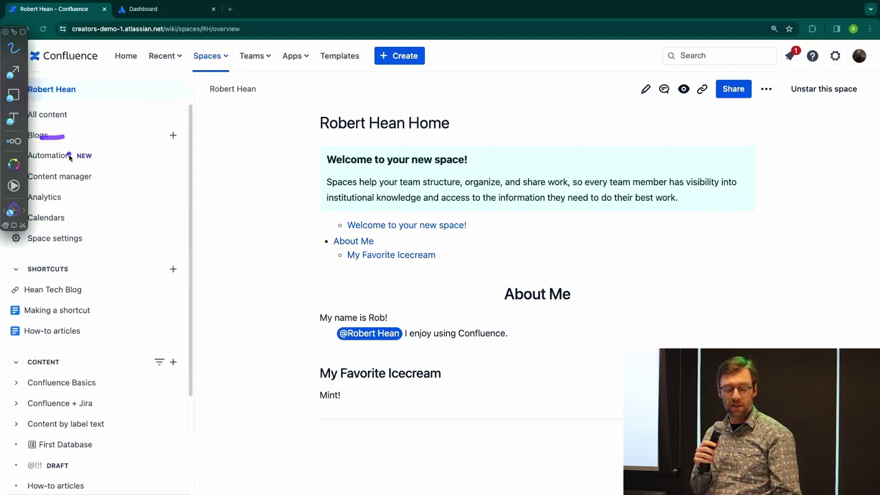
# Mark the Content manager, Analytics, Space settings and Shortcuts entries of the space with the annotation pen.
pyautogui.moveTo(68, 178)
pyautogui.mouseDown()
pyautogui.moveTo(92, 178)
pyautogui.moveTo(87, 199)
pyautogui.mouseUp()
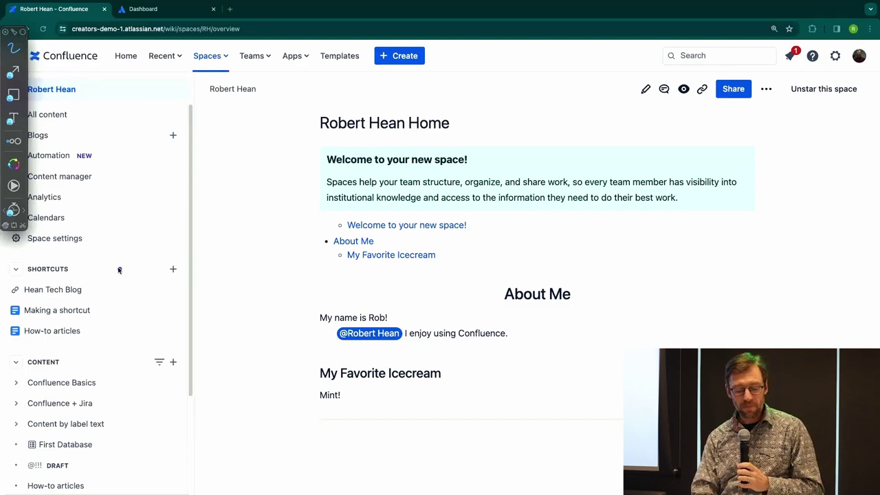
pyautogui.moveTo(87, 238); pyautogui.dragTo(185, 237)
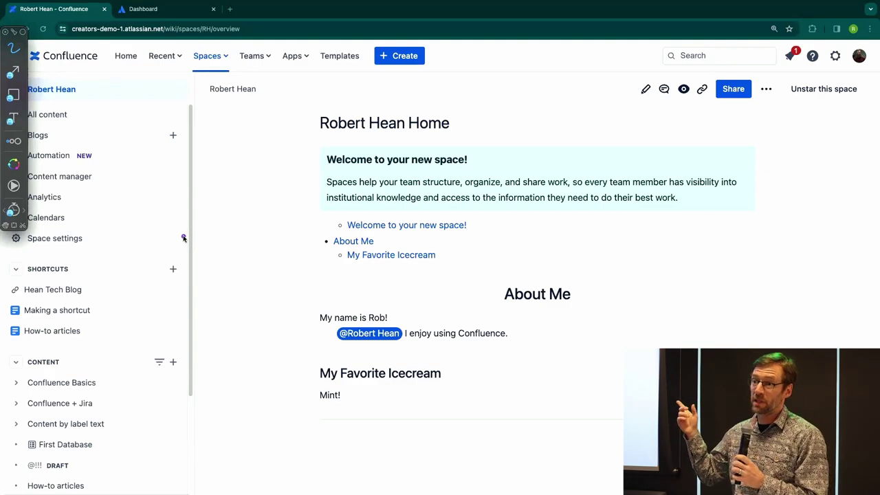
pyautogui.moveTo(141, 259)
pyautogui.mouseDown()
pyautogui.moveTo(183, 260)
pyautogui.moveTo(186, 338)
pyautogui.mouseUp()
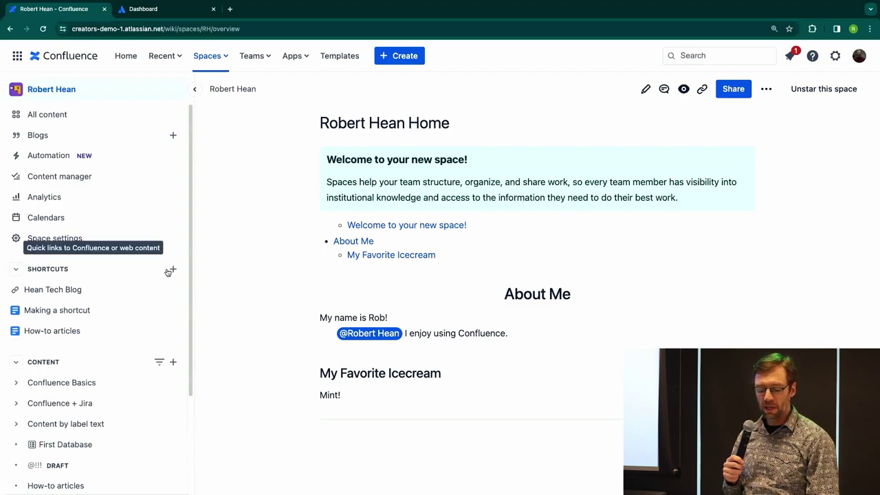
# View the Hean Tech Blog shortcut's site, return to the space, and view the form for adding a shortcut.
pyautogui.click(116, 296)
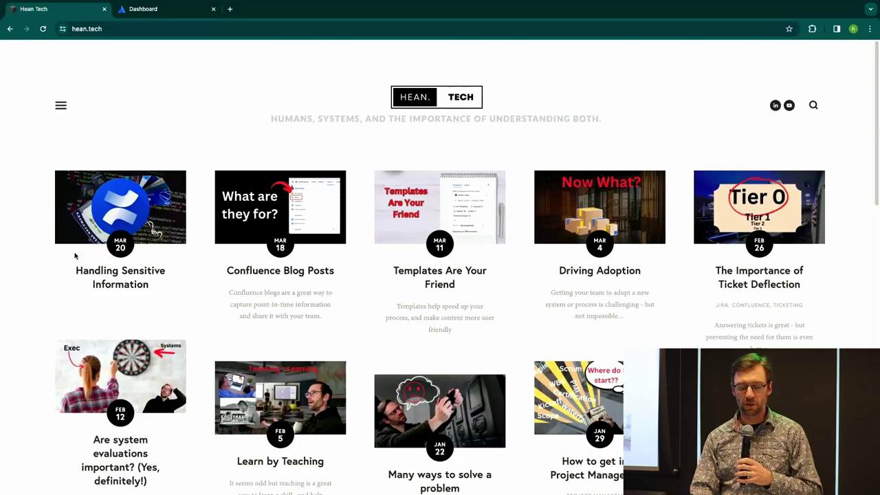
pyautogui.click(10, 29)
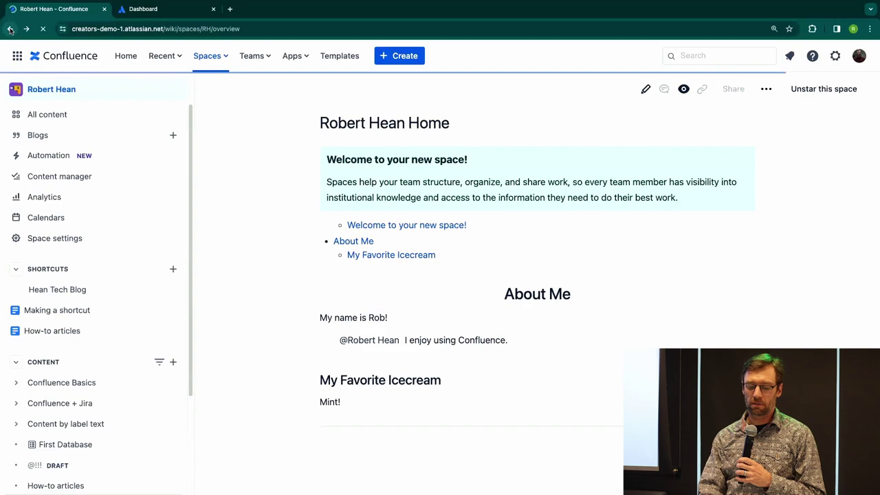
pyautogui.click(173, 270)
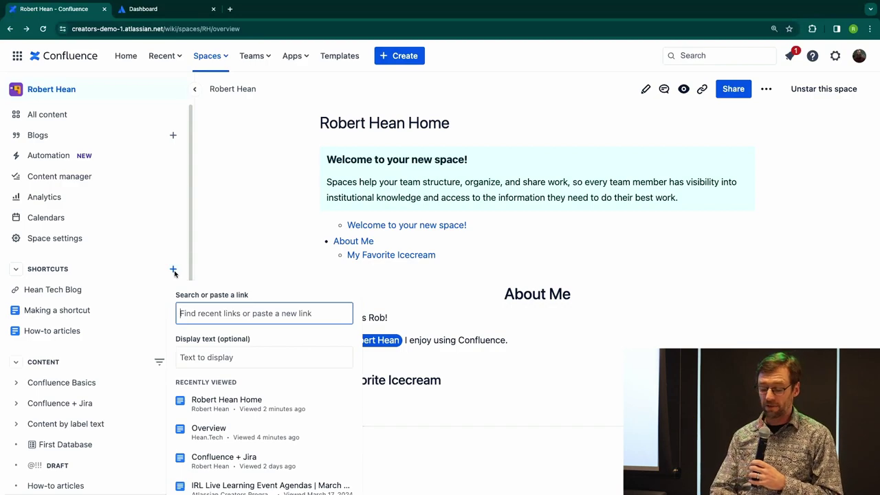
pyautogui.click(290, 242)
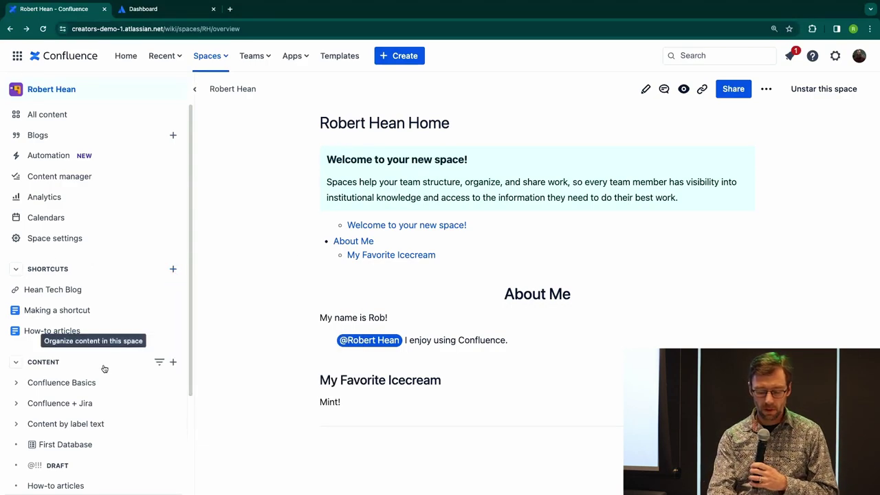
# Mark the Content section of the space with the annotation pen and preview the Confluence Training draft.
pyautogui.hotkey('ctrl', 'alt', 'a')
pyautogui.moveTo(143, 340)
pyautogui.mouseDown()
pyautogui.moveTo(215, 356)
pyautogui.moveTo(230, 454)
pyautogui.mouseUp()
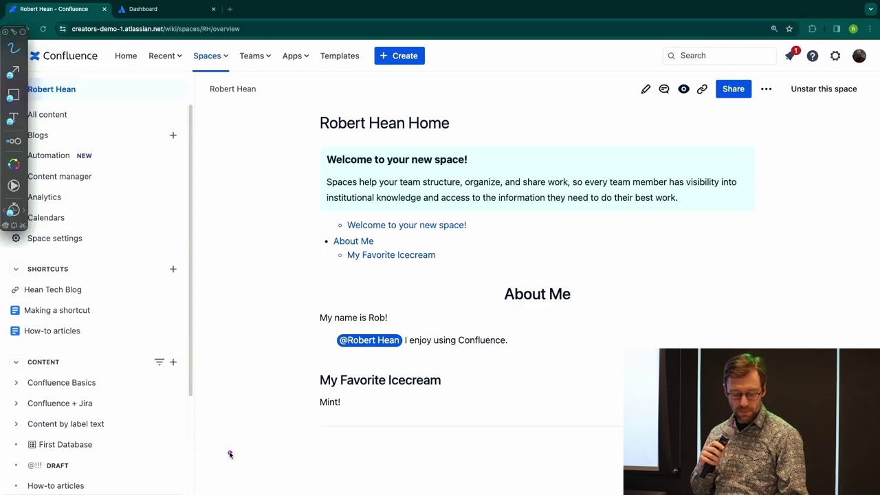
pyautogui.scroll(-2, 158, 440)
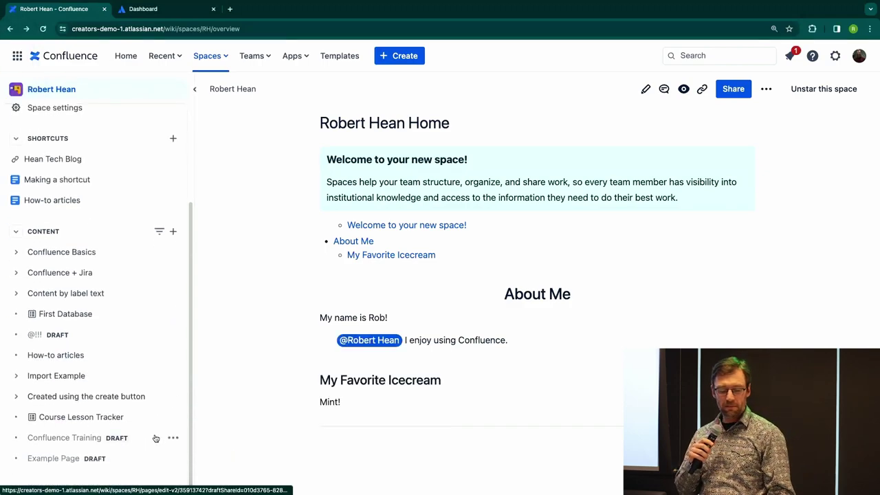
pyautogui.moveTo(68, 294)
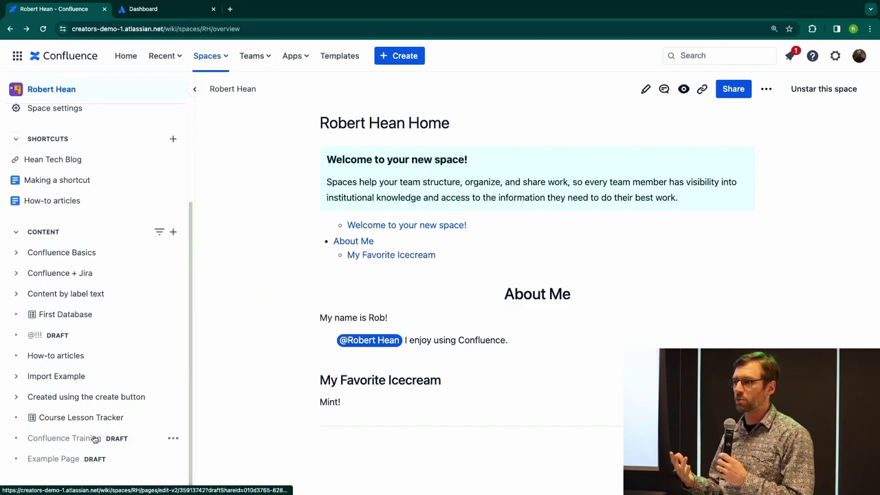
pyautogui.moveTo(95, 439)
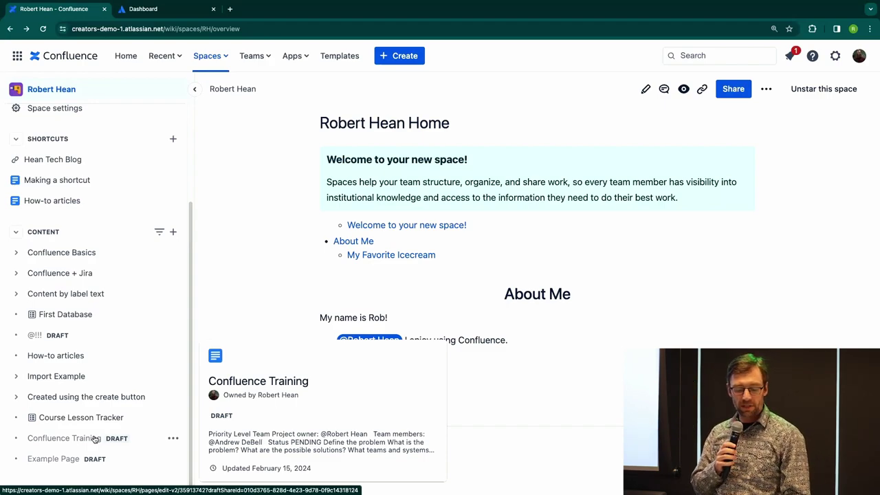
# Expand Confluence Basics and its child Creating a page in the content tree, and open the Creating a page document.
pyautogui.click(16, 252)
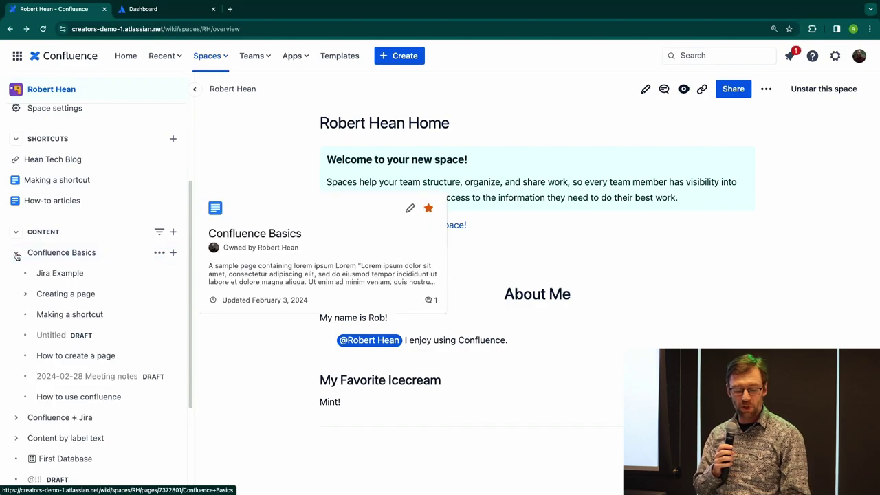
pyautogui.click(26, 296)
pyautogui.moveTo(126, 345)
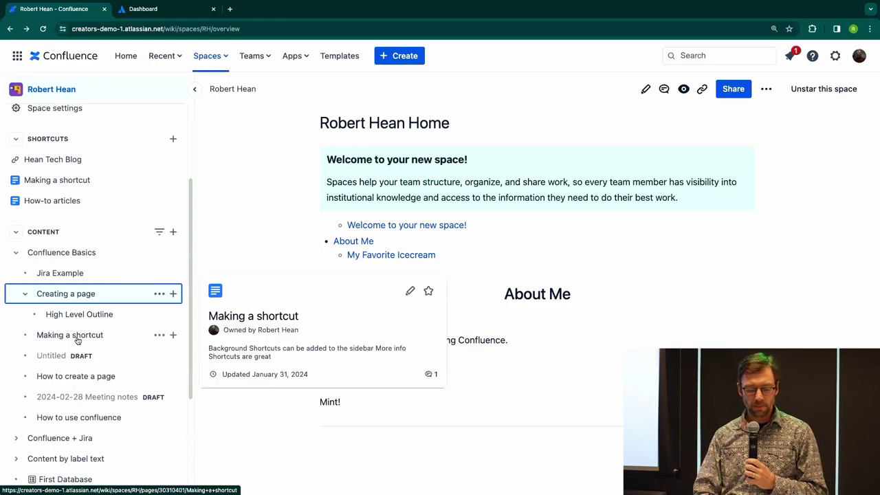
pyautogui.click(107, 300)
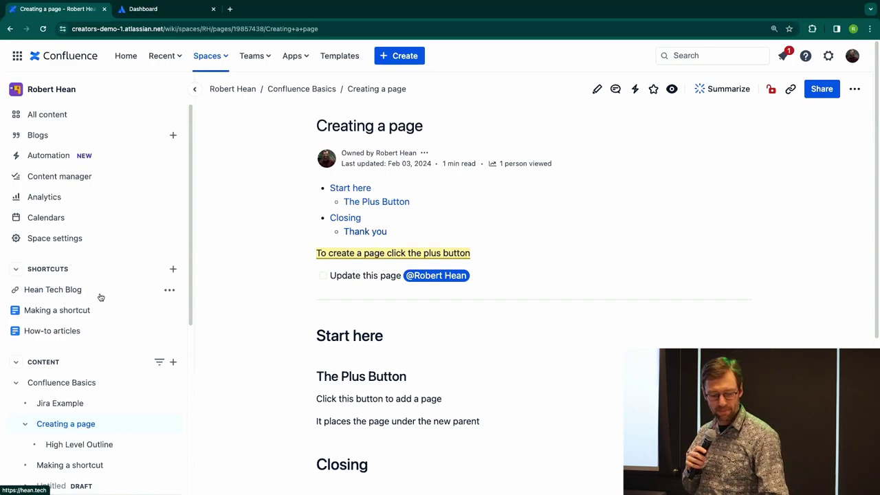
# Mark the space navigation and the site navigation with the annotation pen, and clear the markings.
pyautogui.moveTo(165, 87); pyautogui.dragTo(159, 259)
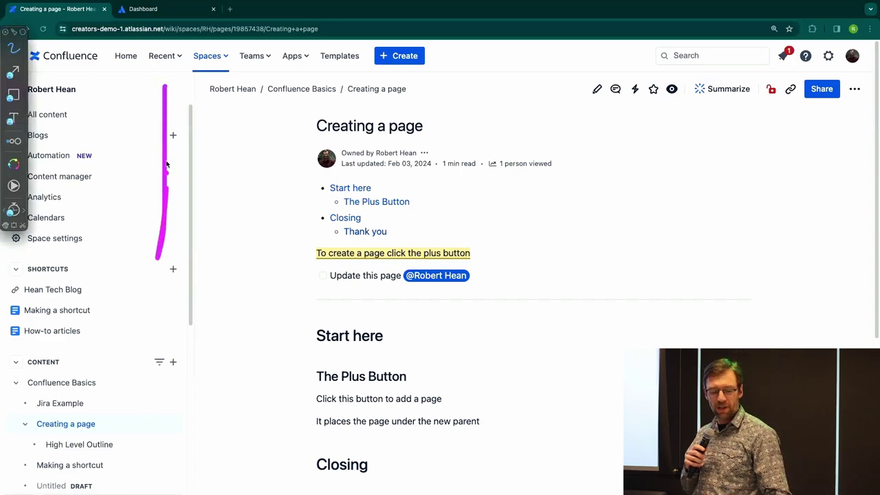
pyautogui.moveTo(161, 73); pyautogui.dragTo(443, 68)
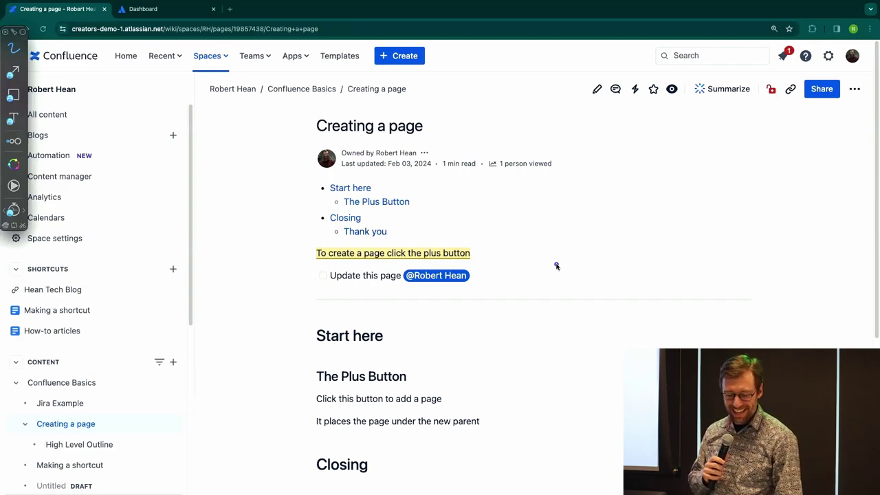
pyautogui.press('Escape')
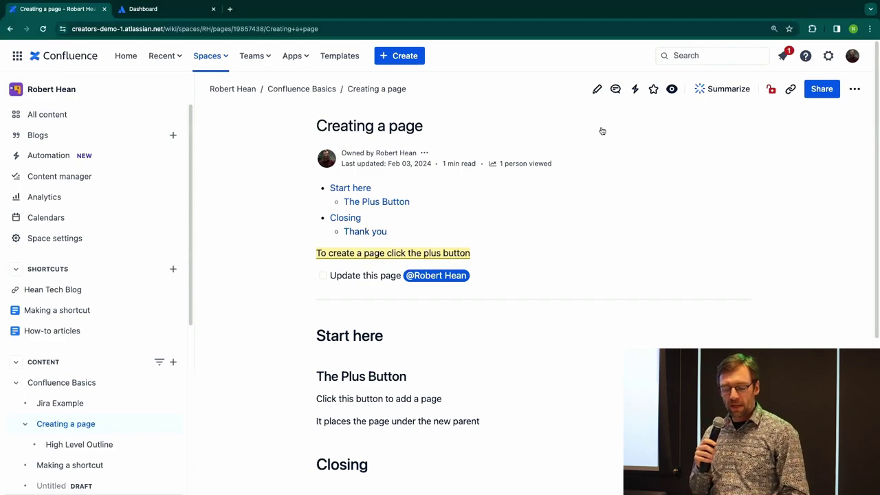
# Show the page's inline comments and mark the inline comments control with the annotation pen.
pyautogui.click(615, 89)
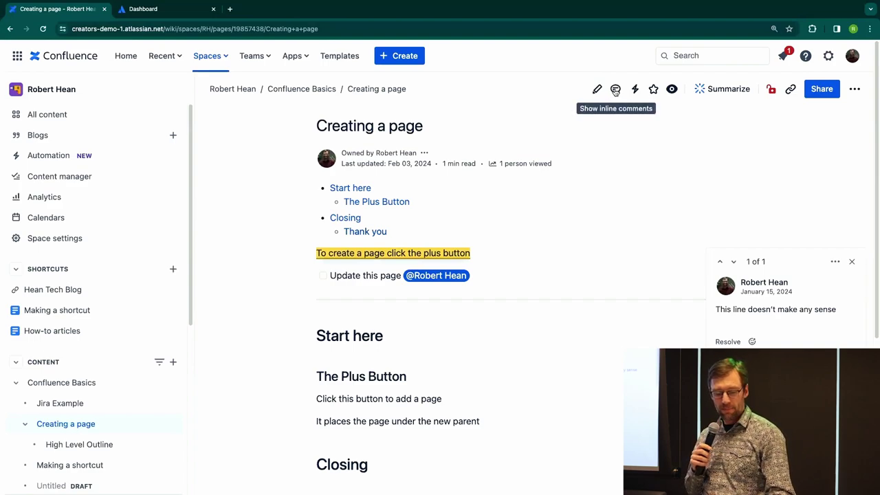
pyautogui.hotkey('ctrl', 'shift', 'a')
pyautogui.moveTo(616, 124); pyautogui.dragTo(618, 77)
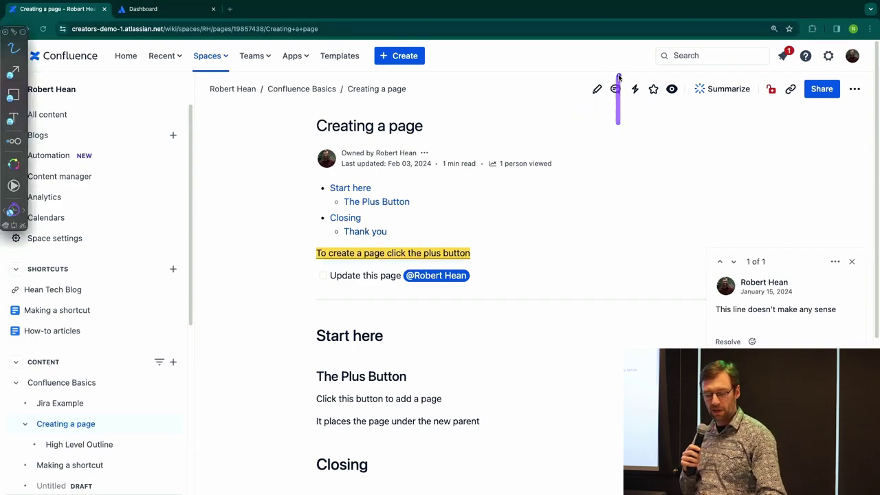
pyautogui.press('Escape')
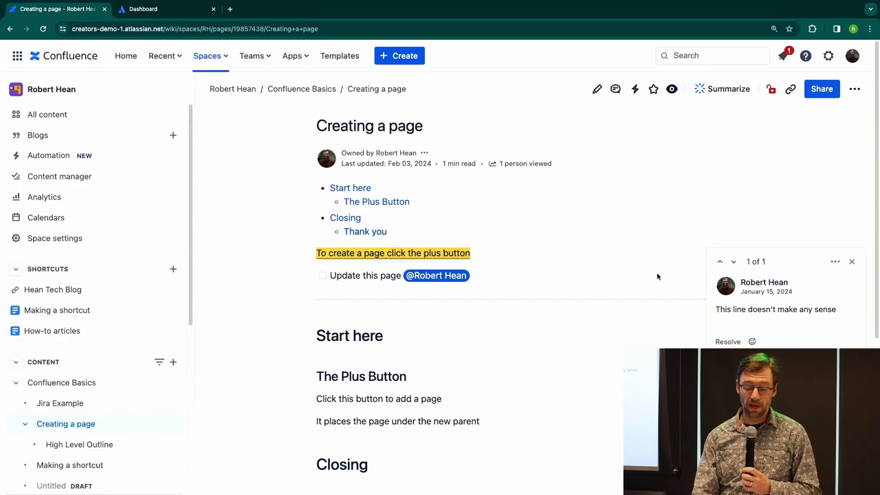
pyautogui.scroll(-1, 417, 199)
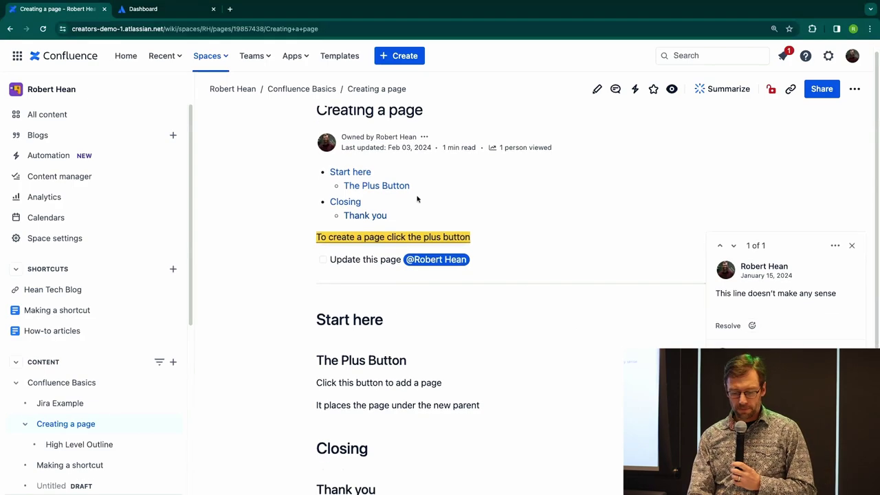
pyautogui.scroll(1, 537, 284)
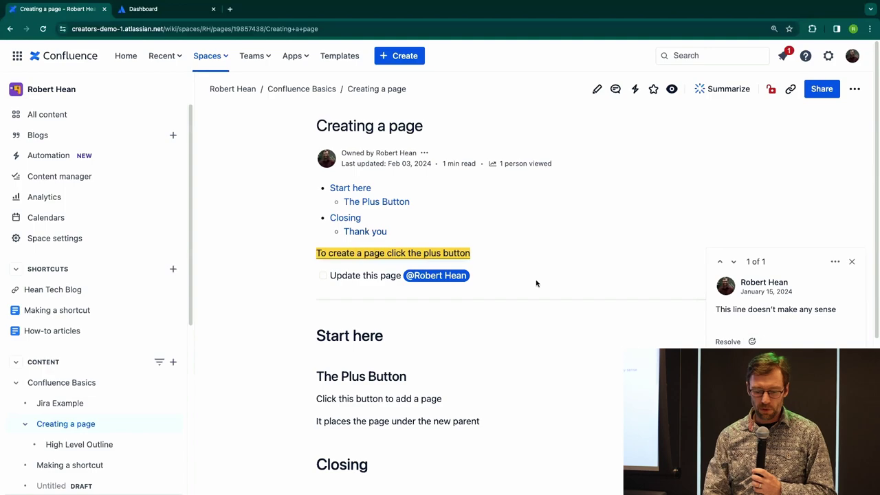
# Mark the page's breadcrumb path and the inline comments control with the annotation pen, and clear the markings.
pyautogui.press('super+shift+a')
pyautogui.moveTo(202, 98); pyautogui.dragTo(407, 108)
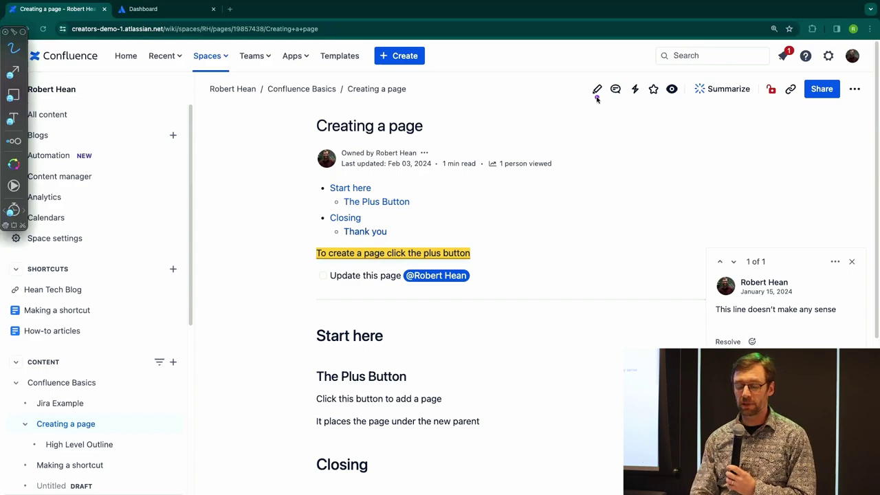
pyautogui.moveTo(616, 97)
pyautogui.mouseDown()
pyautogui.moveTo(617, 123)
pyautogui.moveTo(634, 126)
pyautogui.mouseUp()
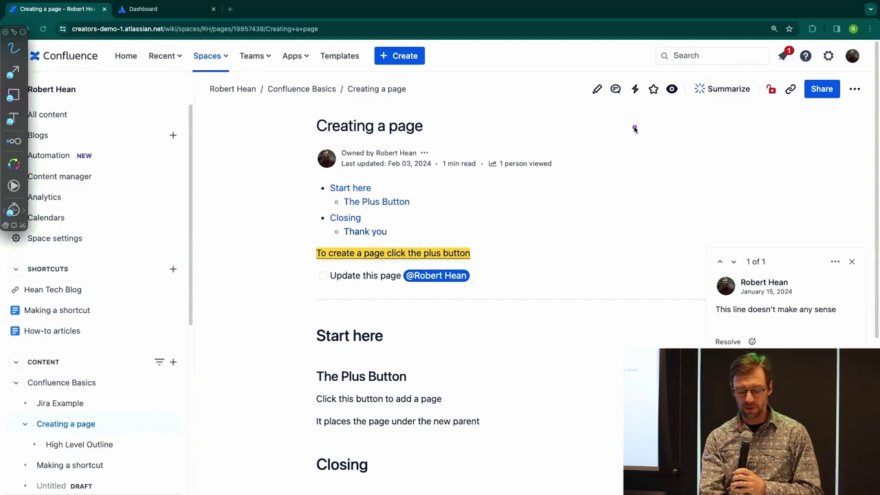
pyautogui.press('Escape')
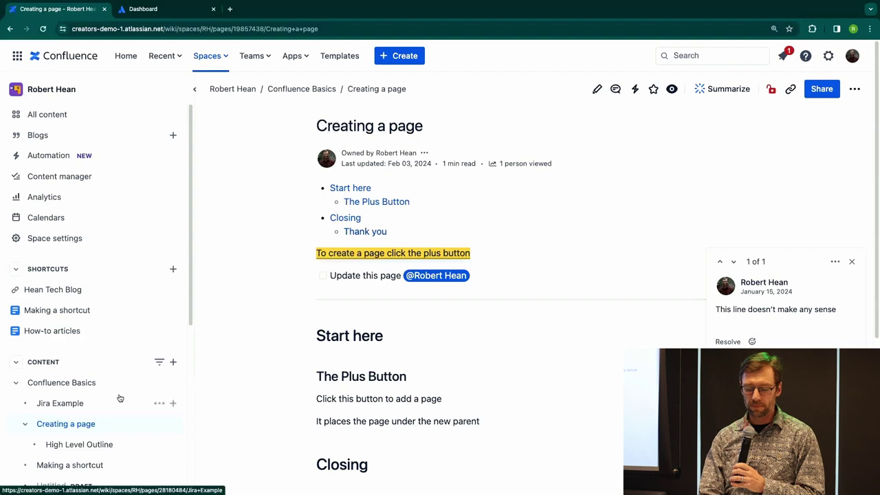
# View the page's watch options and point out the Summarize feature with the annotation pen.
pyautogui.scroll(-1, 265, 323)
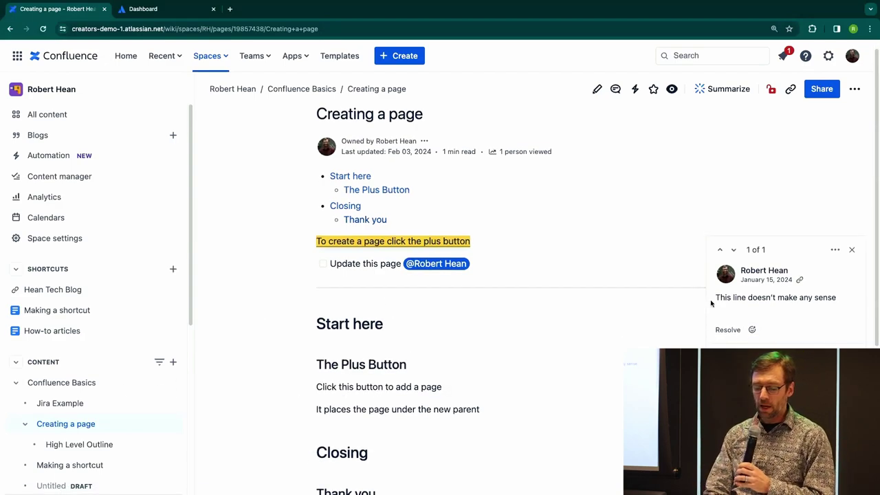
pyautogui.click(673, 91)
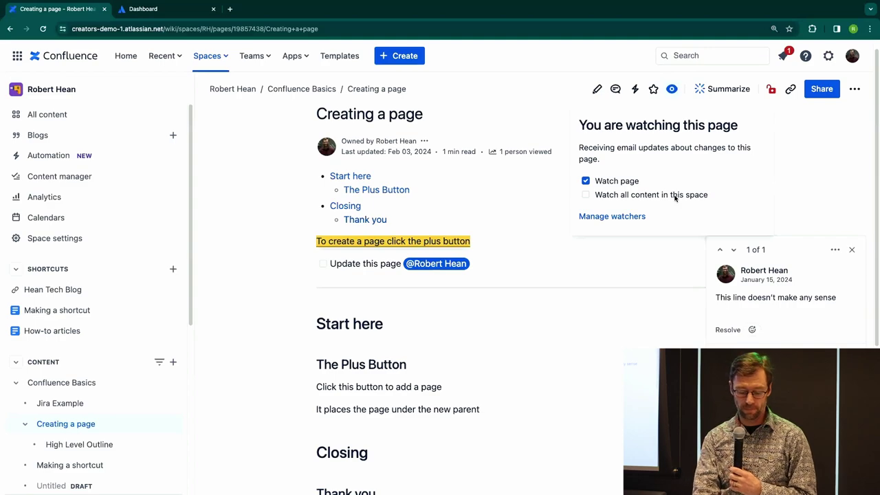
pyautogui.hotkey('ctrl', 'shift', 'a')
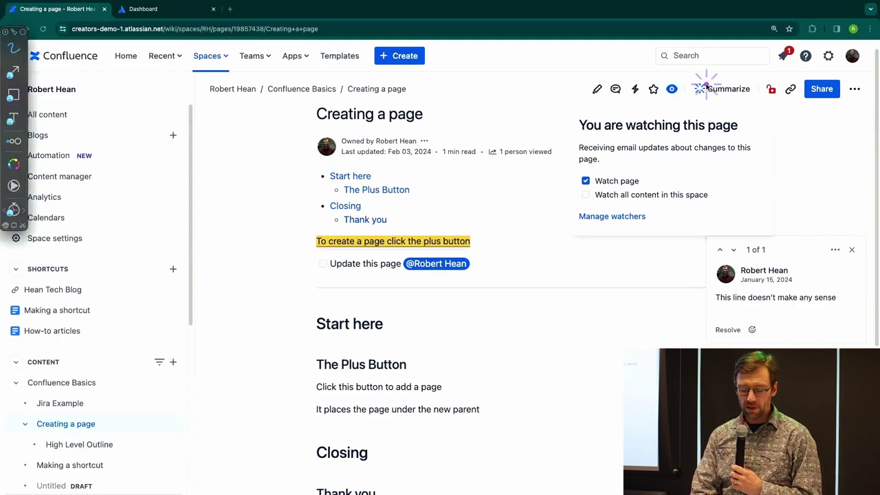
pyautogui.hotkey('ctrl', 'shift', 'a')
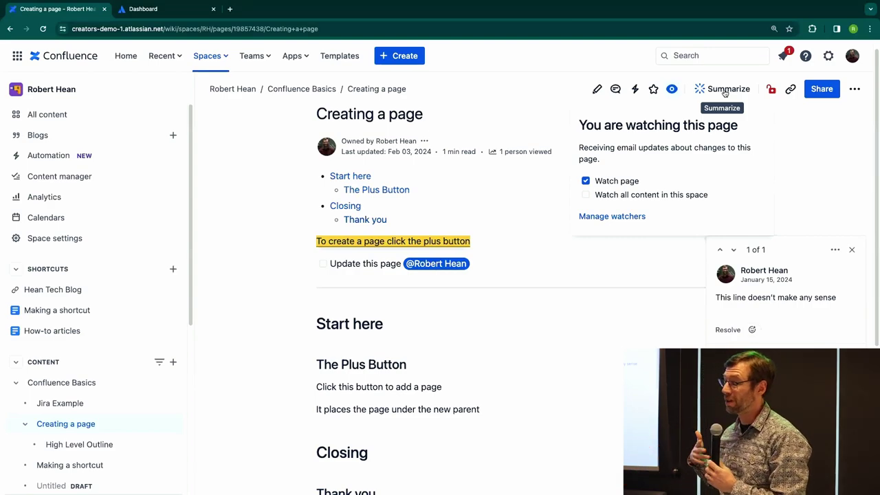
# Try the restrictions "Anyone on the parent can view, only some can edit" and "Only specific people can view or edit", and discard the changes.
pyautogui.click(770, 88)
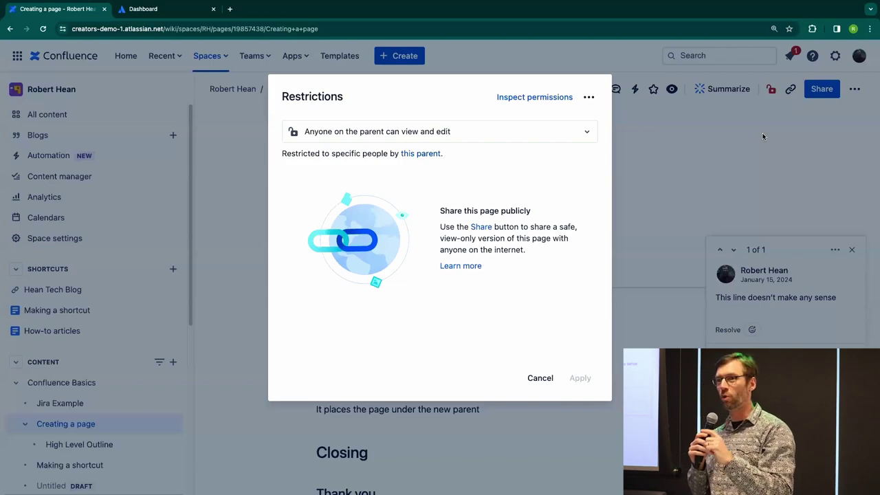
pyautogui.click(762, 137)
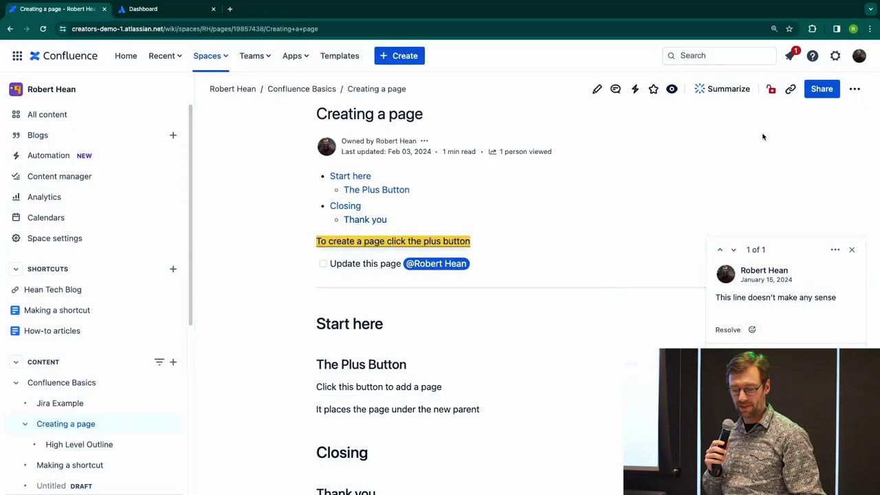
pyautogui.click(770, 90)
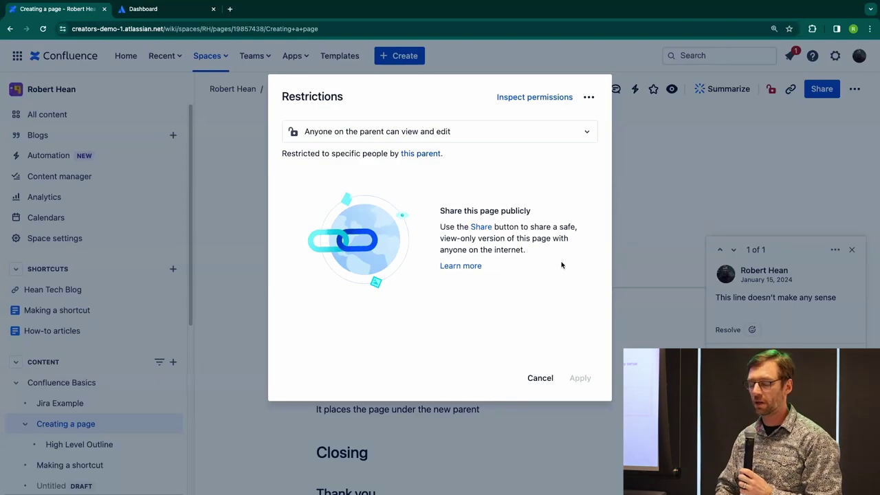
pyautogui.click(518, 133)
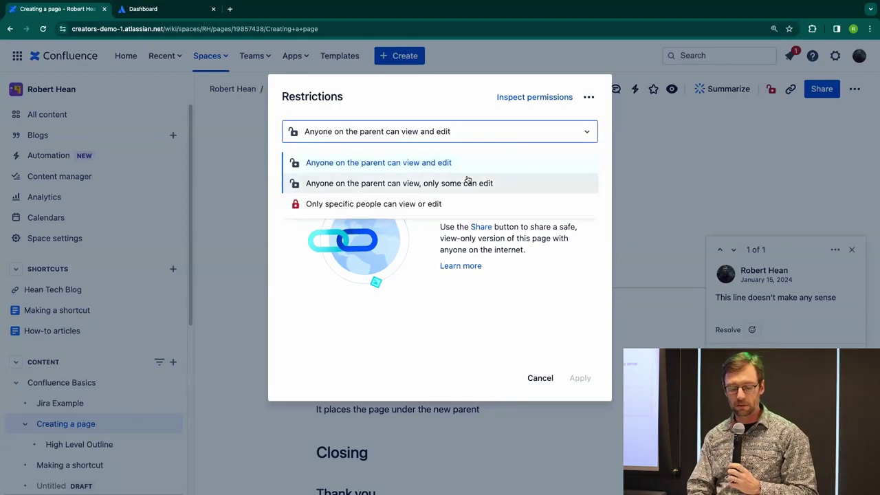
pyautogui.click(468, 181)
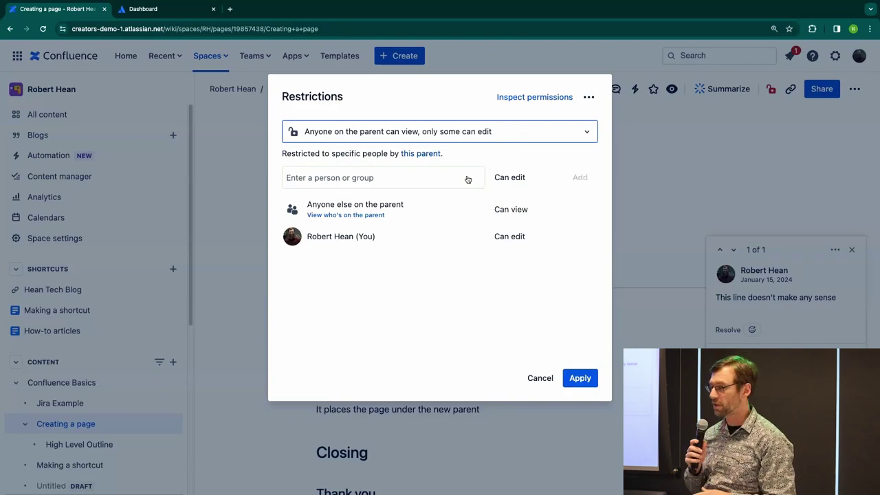
pyautogui.click(454, 138)
pyautogui.click(452, 205)
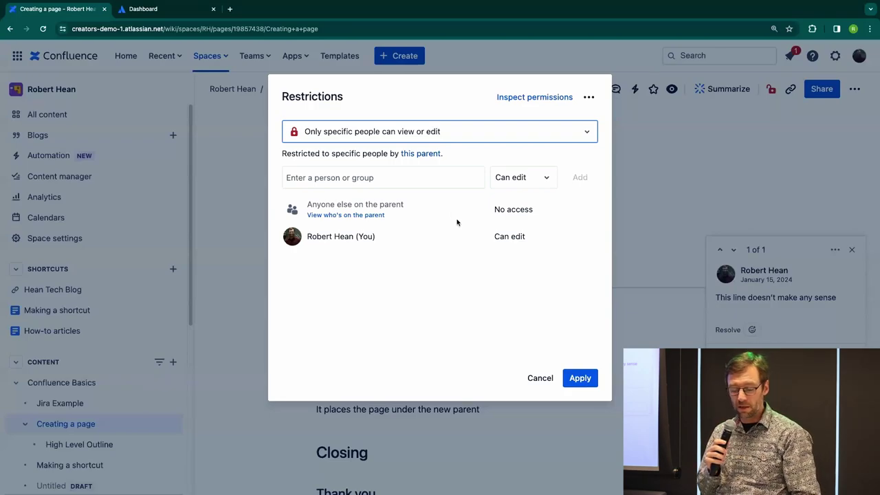
pyautogui.click(538, 378)
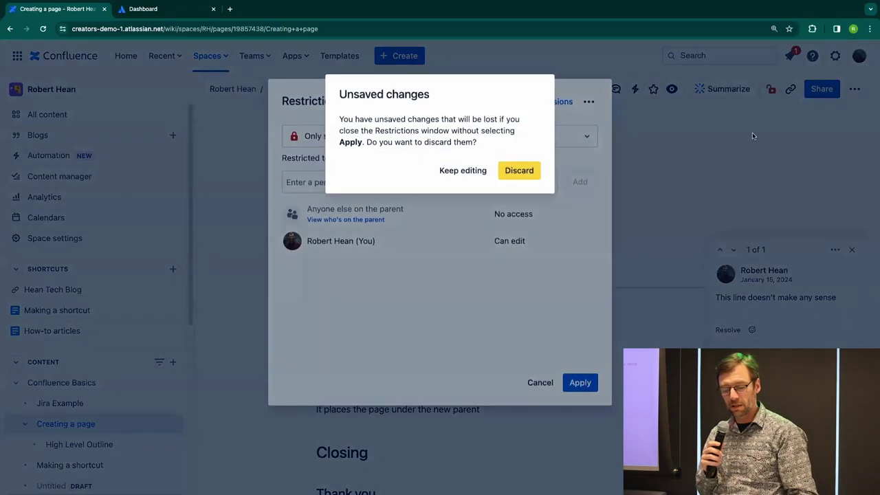
pyautogui.click(535, 175)
# Open the parent page that restricts Creating a page from its Restrictions settings.
pyautogui.click(772, 89)
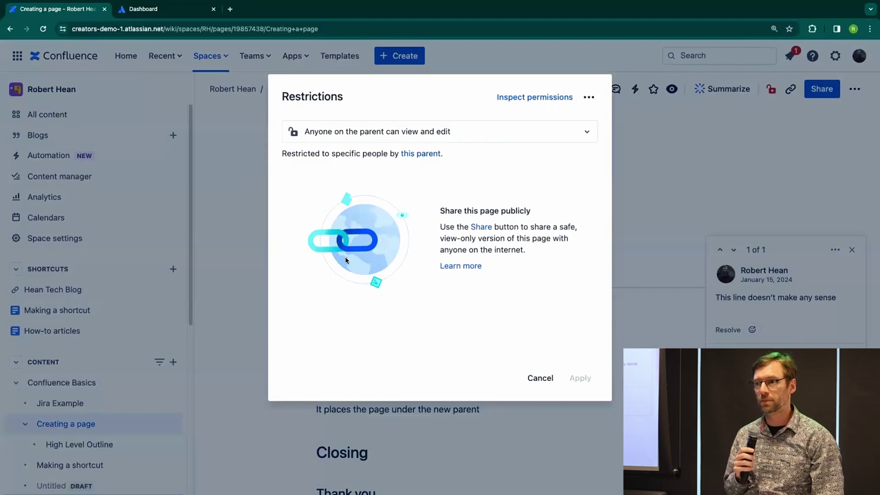
pyautogui.click(418, 153)
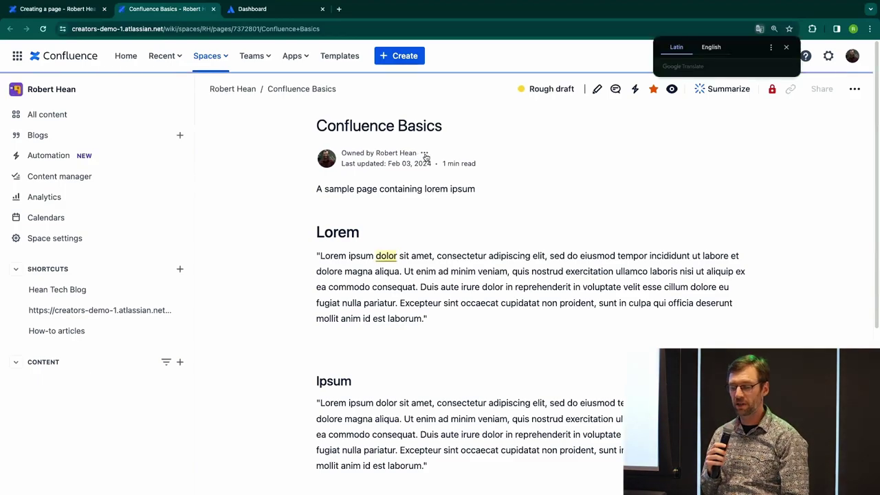
# Review the Confluence Basics page's restrictions, close them unchanged, and select the page's web address.
pyautogui.click(770, 94)
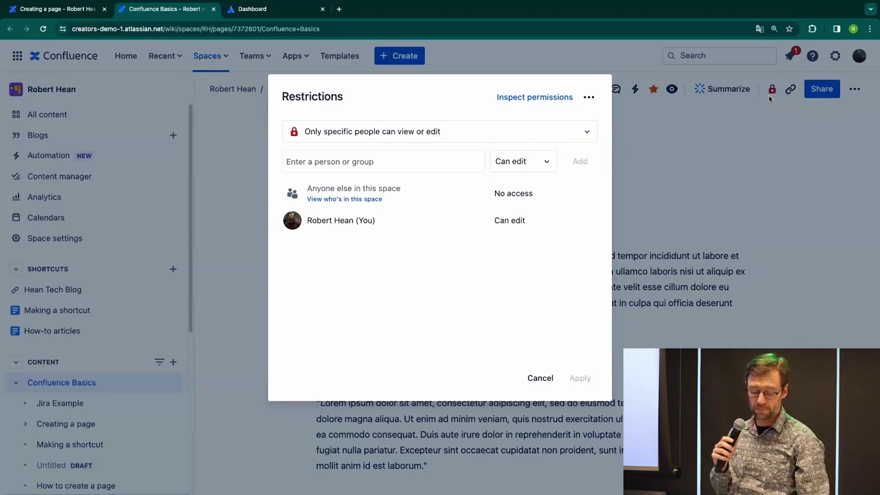
pyautogui.click(769, 95)
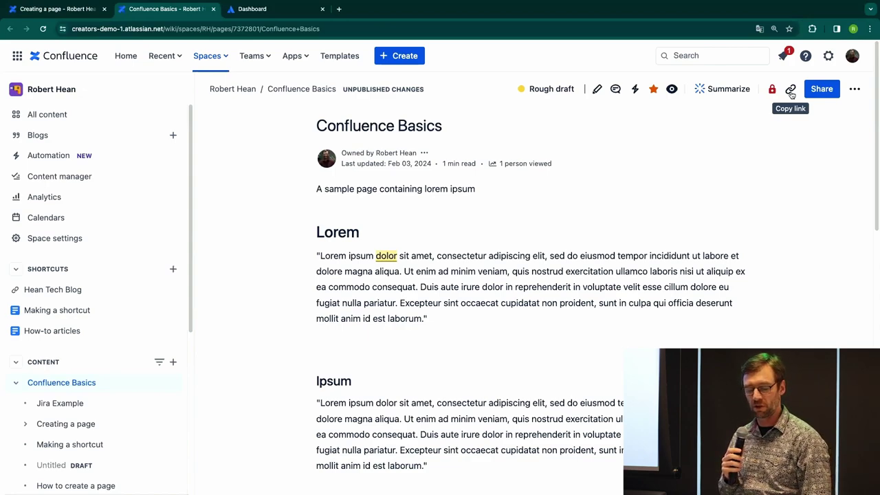
pyautogui.click(598, 28)
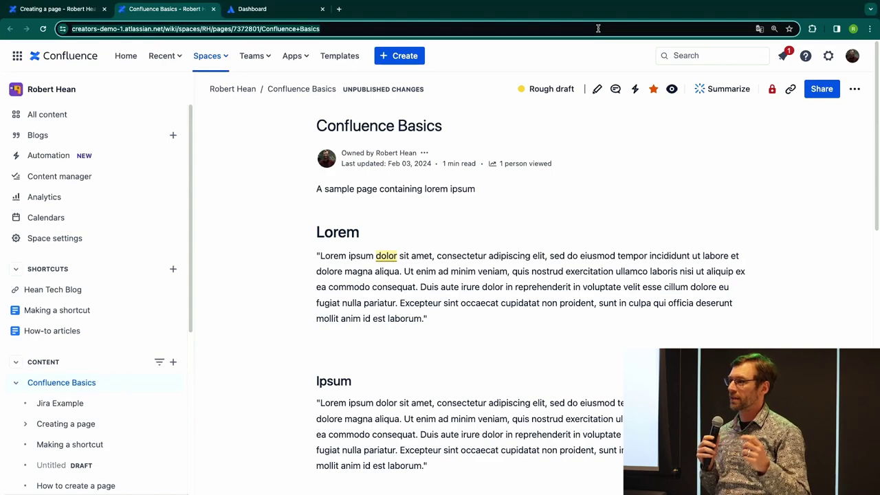
# Open the page's sharing options, search for a recipient by name, and clear the recipient entry.
pyautogui.click(817, 92)
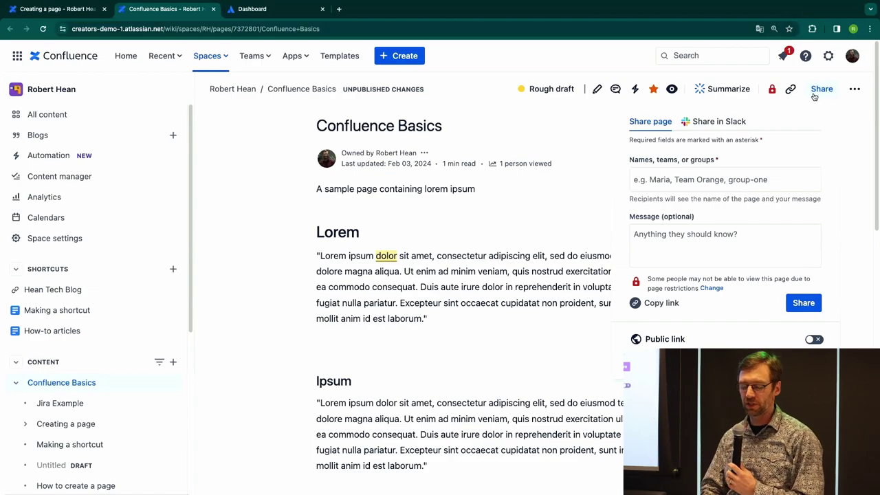
pyautogui.click(763, 174)
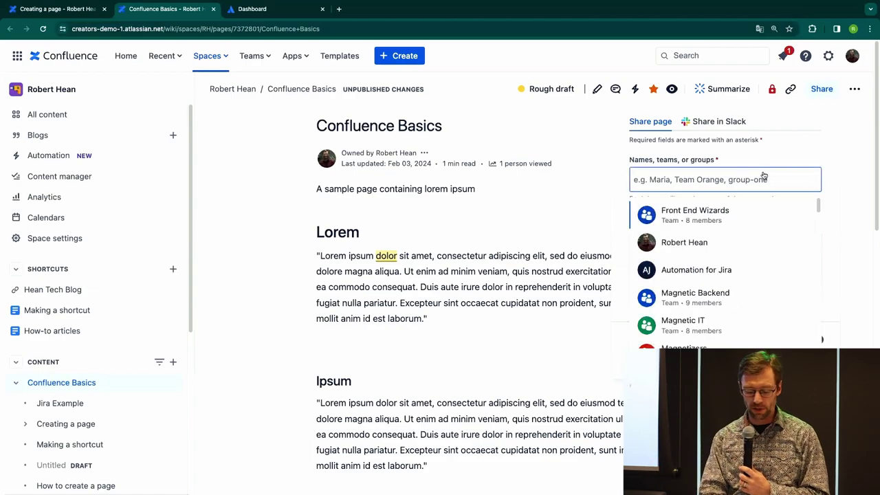
pyautogui.write('dallas')
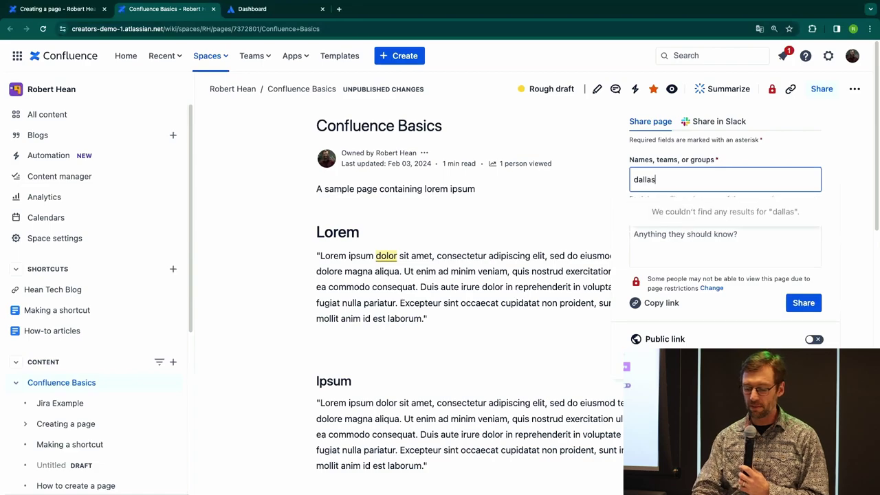
pyautogui.press('BackSpace')
pyautogui.press('BackSpace')
pyautogui.press('BackSpace')
pyautogui.press('BackSpace')
pyautogui.press('BackSpace')
pyautogui.press('BackSpace')
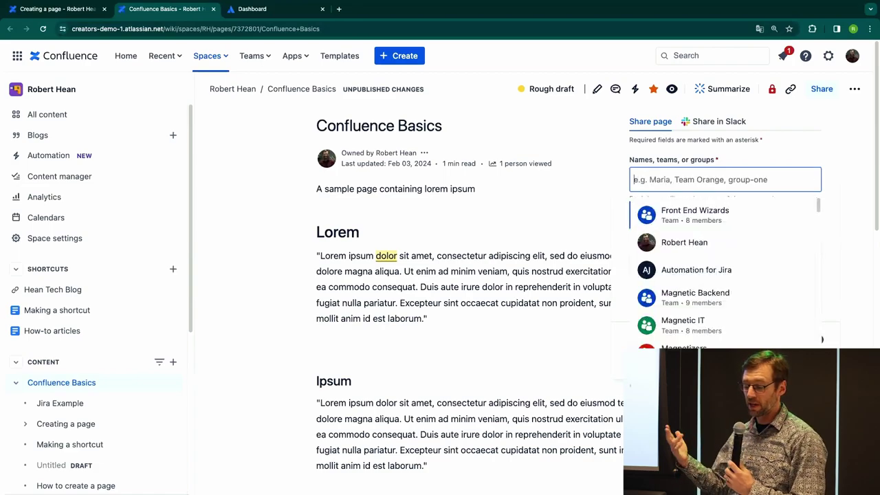
# Point out the optional share message and the notice about page restrictions, and close the sharing options.
pyautogui.click(715, 257)
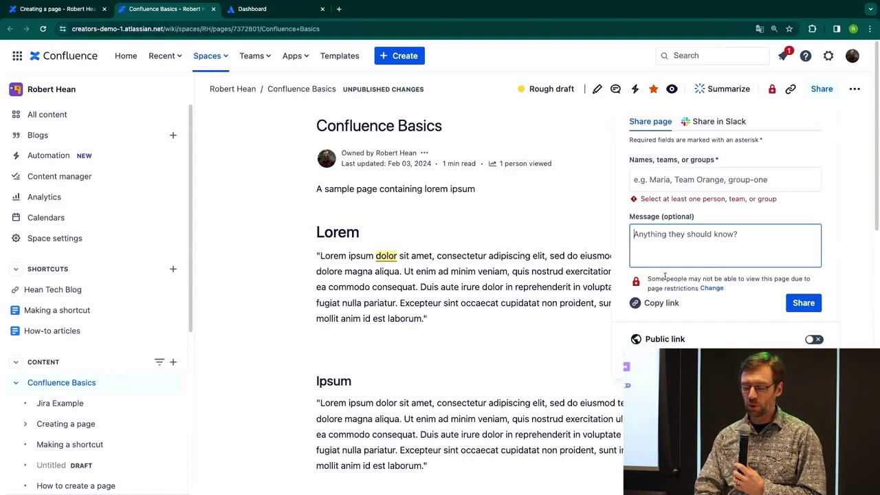
pyautogui.moveTo(657, 278); pyautogui.dragTo(730, 293)
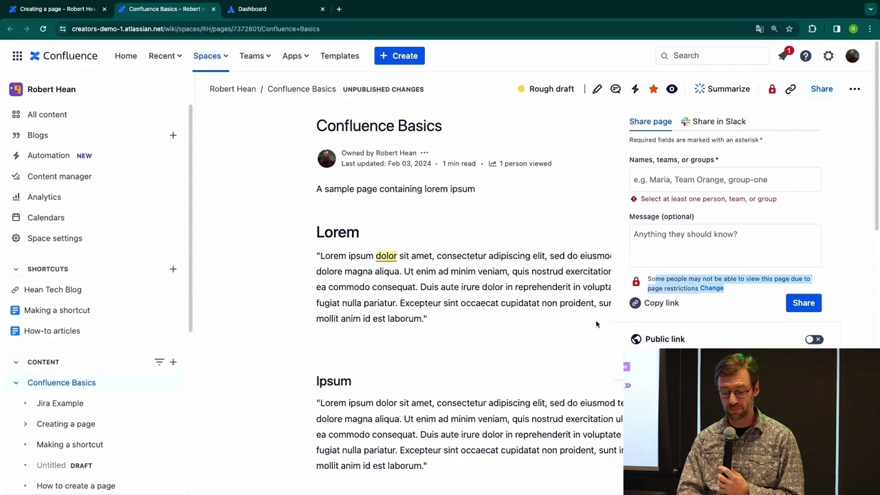
pyautogui.click(554, 331)
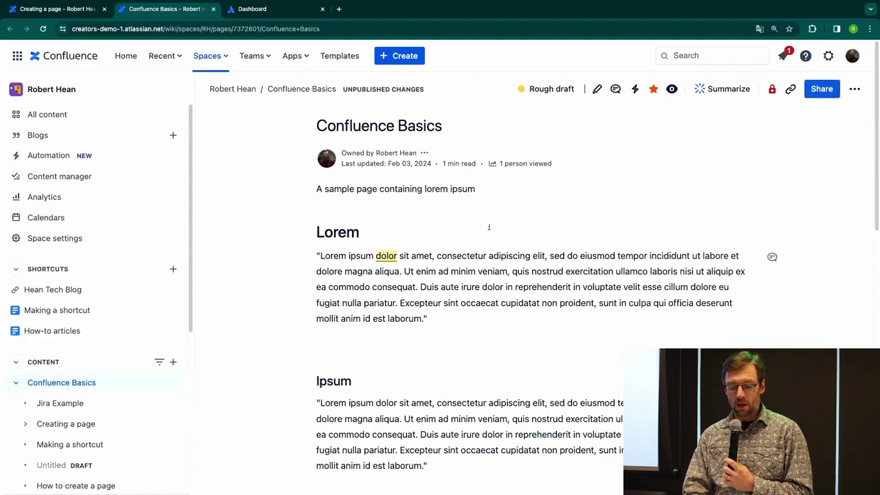
# Open the Confluence Basics page for editing, point out the formatting controls with the annotation pen, and clear the markings.
pyautogui.click(598, 90)
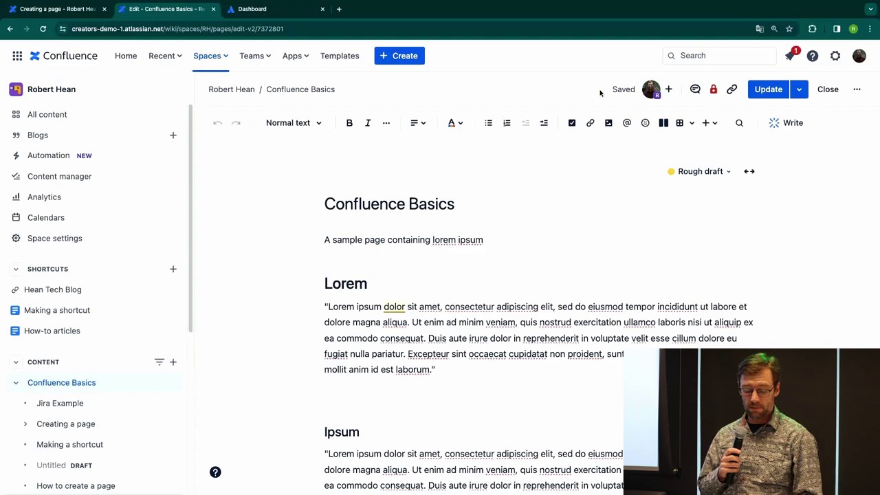
pyautogui.press('ctrl+super+a')
pyautogui.moveTo(262, 134)
pyautogui.mouseDown()
pyautogui.moveTo(437, 150)
pyautogui.moveTo(541, 139)
pyautogui.mouseUp()
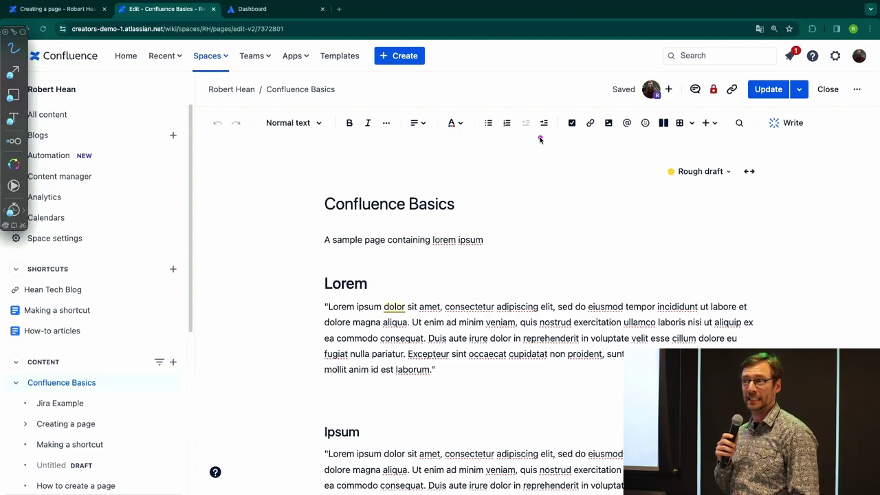
pyautogui.moveTo(541, 139)
pyautogui.mouseDown()
pyautogui.moveTo(463, 126)
pyautogui.moveTo(431, 142)
pyautogui.moveTo(410, 134)
pyautogui.mouseUp()
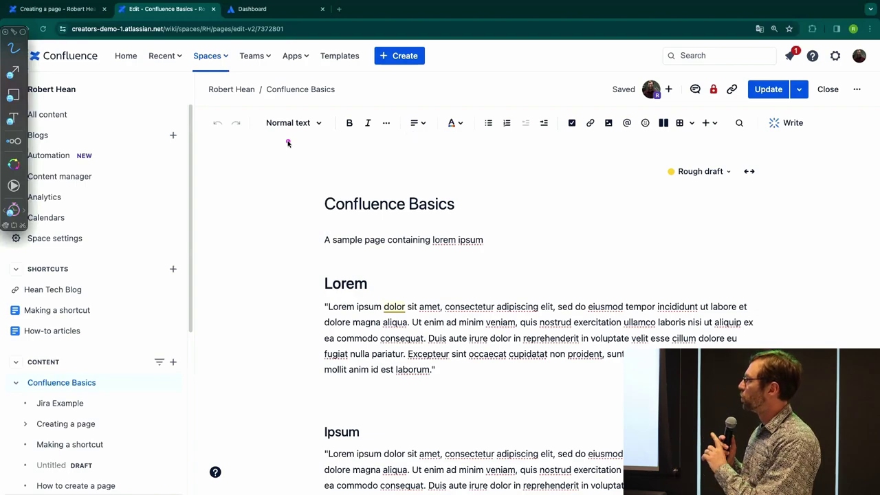
pyautogui.press('Escape')
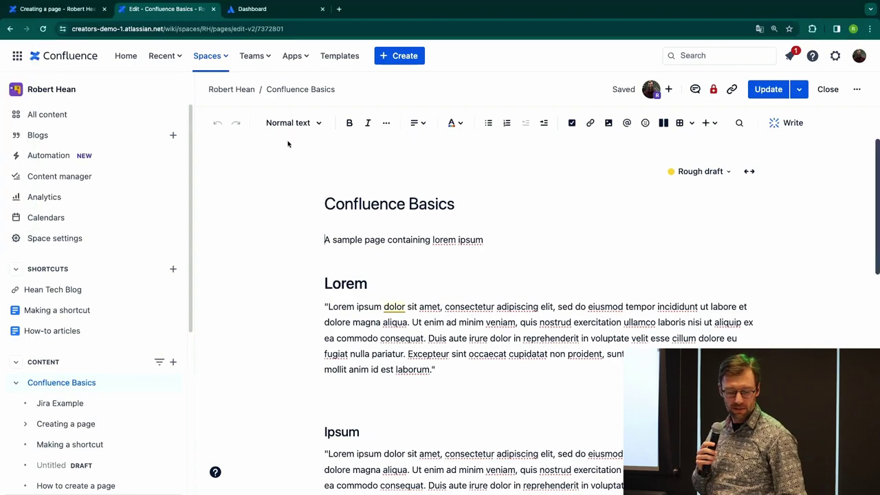
# View the available text styles and examine the page's headings and content down to the Jira tickets table.
pyautogui.click(290, 127)
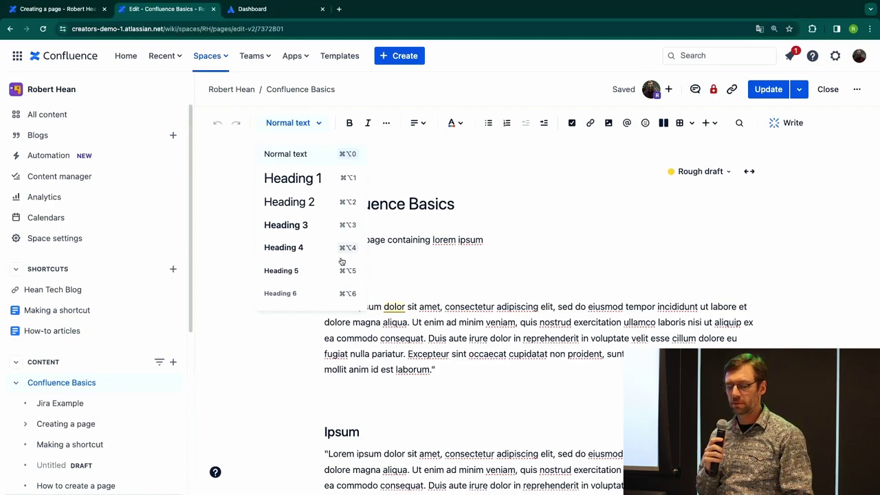
pyautogui.click(411, 338)
pyautogui.scroll(-2, 423, 371)
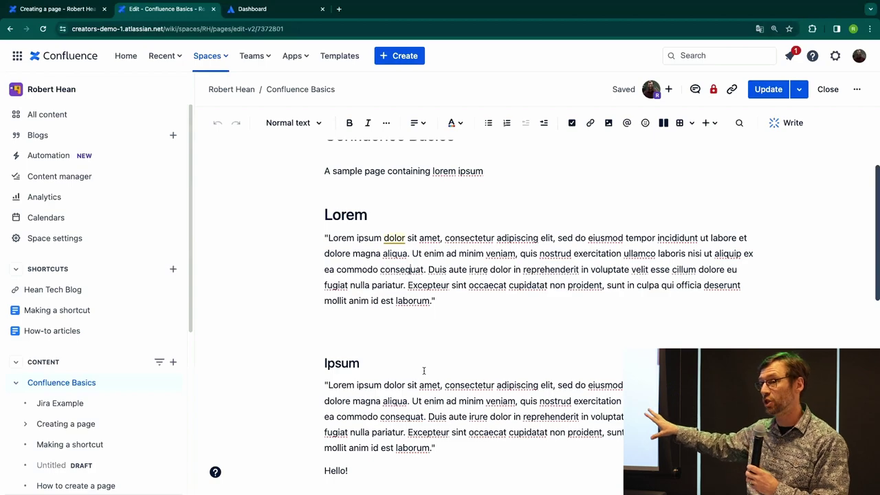
pyautogui.click(385, 330)
pyautogui.click(382, 424)
pyautogui.scroll(2, 383, 425)
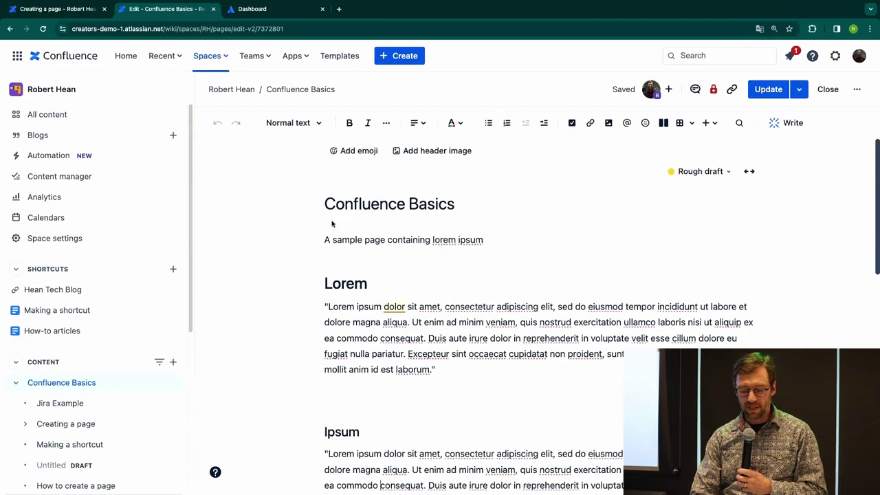
pyautogui.scroll(-3, 350, 264)
pyautogui.scroll(-10, 350, 263)
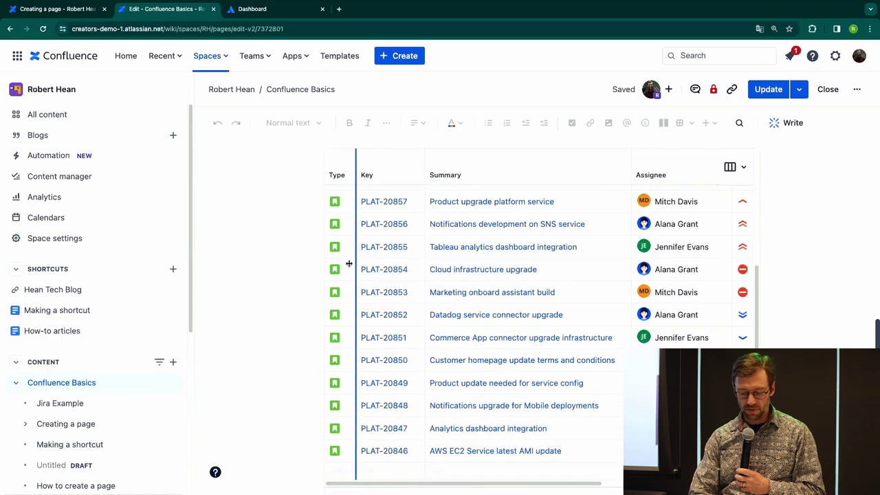
pyautogui.scroll(10, 404, 320)
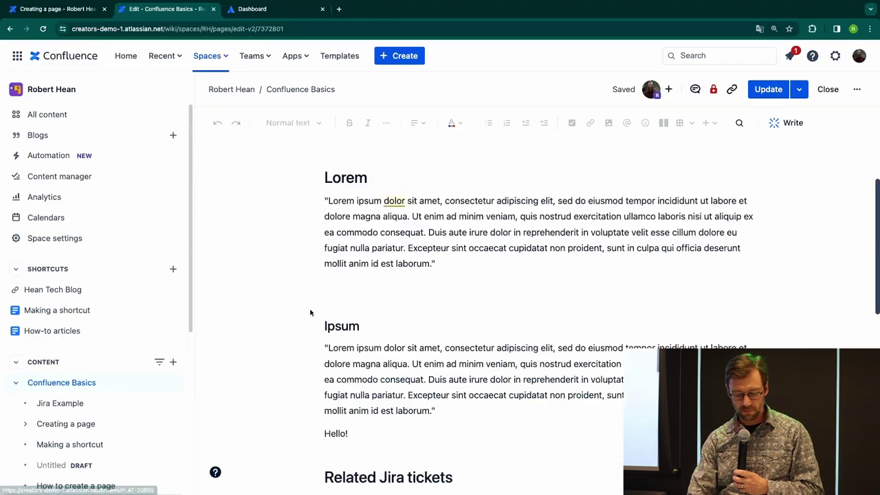
pyautogui.scroll(1, 359, 259)
pyautogui.scroll(1, 359, 259)
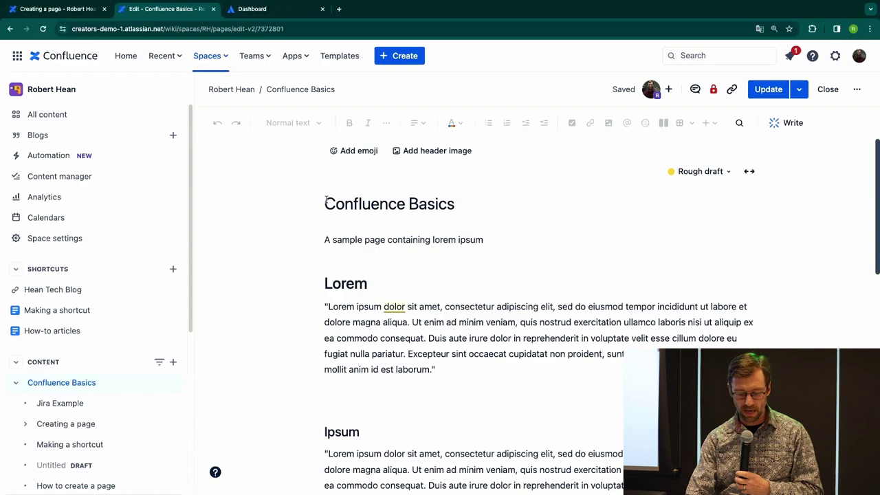
# Add two empty lines above the paragraph "A sample page containing lorem ipsum" and place the cursor on the first one.
pyautogui.click(325, 200)
pyautogui.scroll(-1, 326, 201)
pyautogui.scroll(1, 322, 211)
pyautogui.click(326, 237)
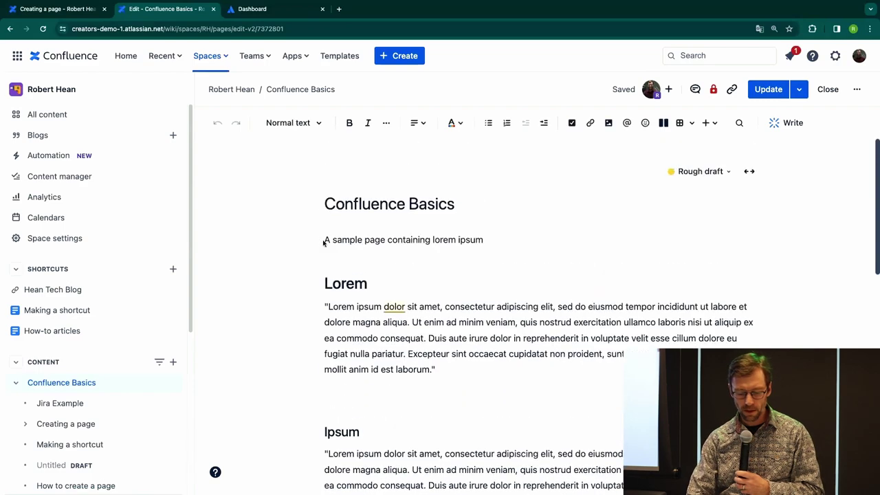
pyautogui.press('Return')
pyautogui.press('Return')
pyautogui.press('Up')
pyautogui.press('Up')
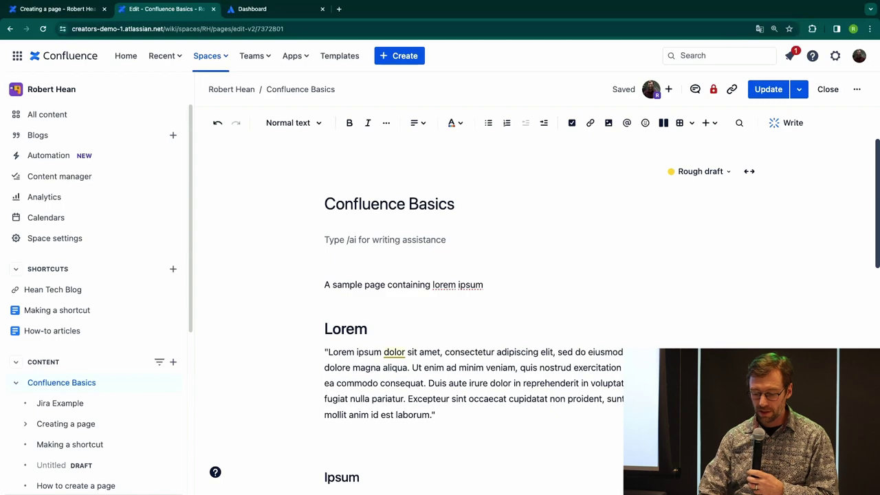
# Insert a Table of contents element on the empty line beneath the page title and publish the update.
pyautogui.click(709, 123)
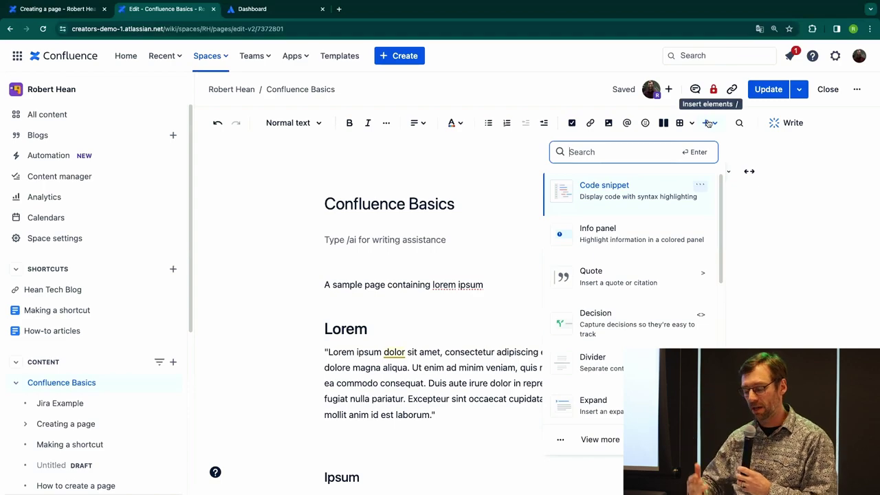
pyautogui.write('tav')
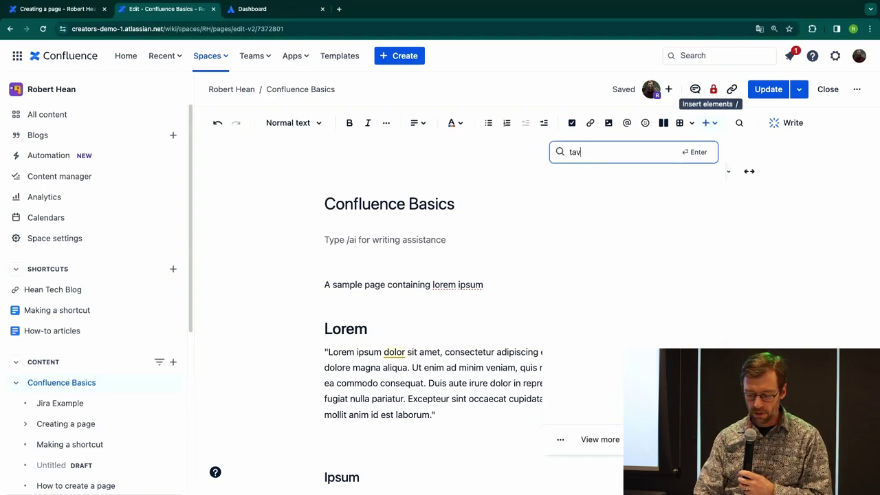
pyautogui.press('BackSpace')
pyautogui.write('ble')
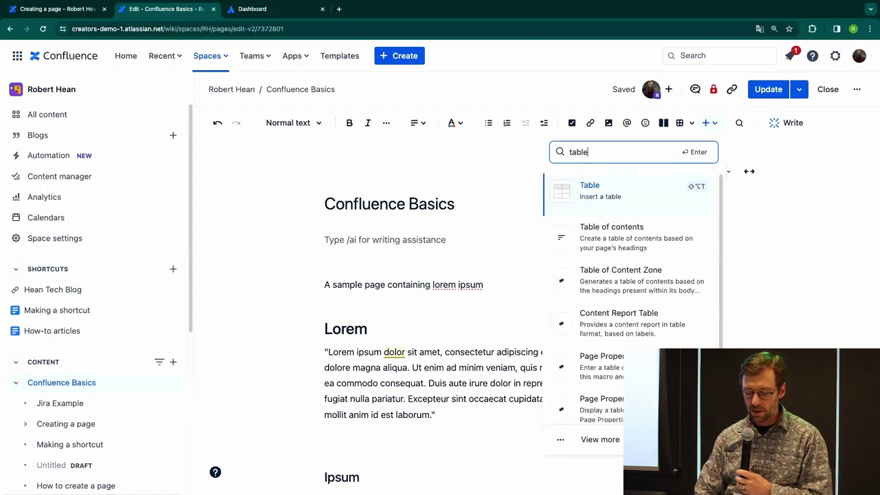
pyautogui.click(648, 239)
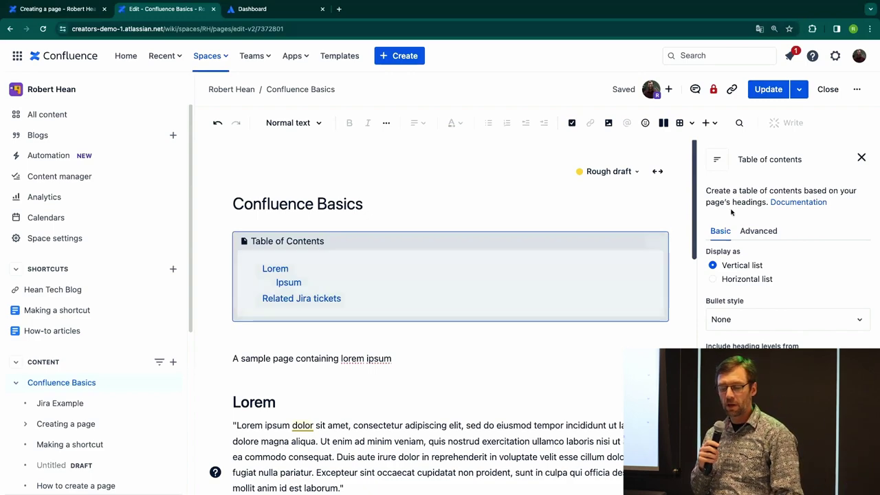
pyautogui.click(767, 90)
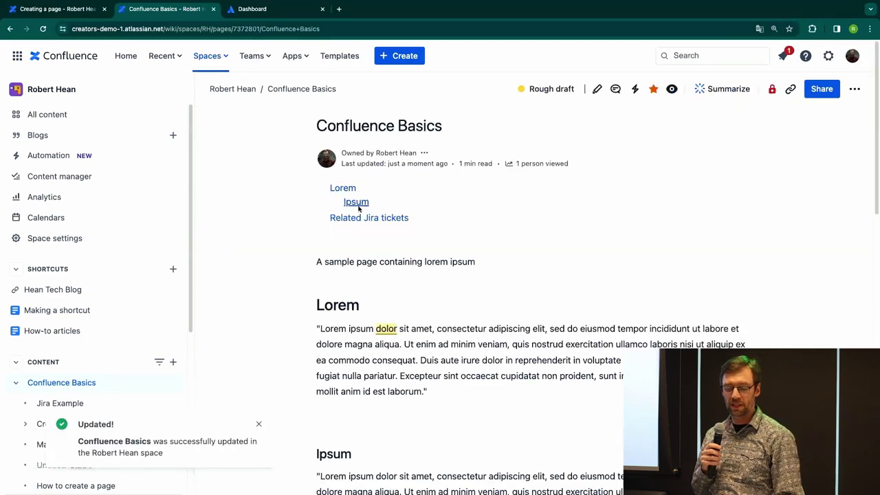
# Jump to the Ipsum section from the table of contents, and test its copied heading link in a new browser tab.
pyautogui.click(366, 203)
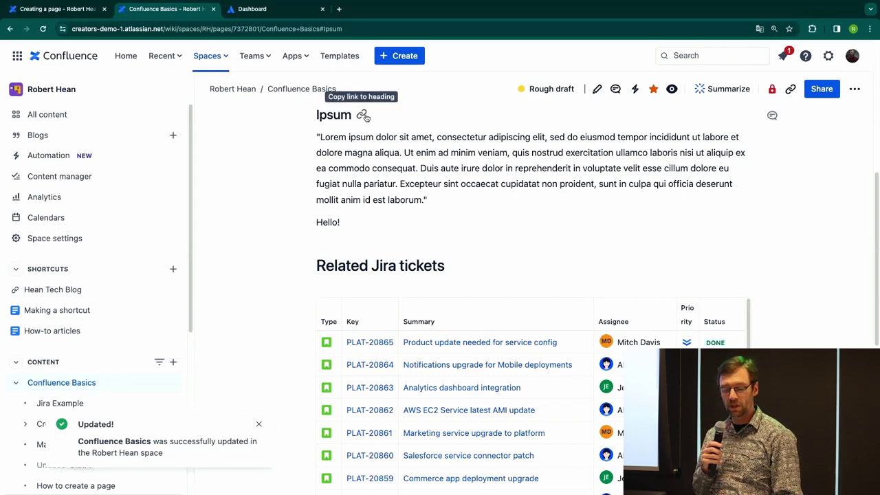
pyautogui.click(362, 116)
pyautogui.hotkey('ctrl', 't')
pyautogui.write('https://creators-demo-1.atlassian.net/wiki/spaces/RH/pages/7372801/Confluence+Basics#Ipsum')
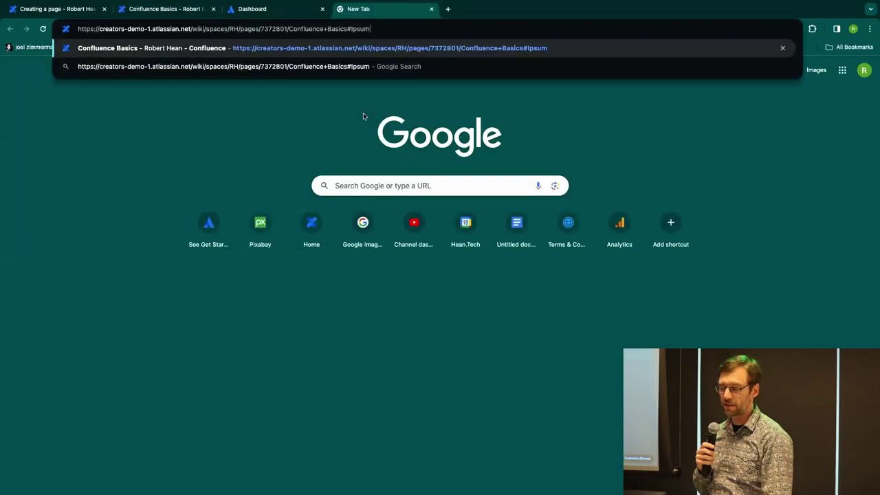
pyautogui.press('Return')
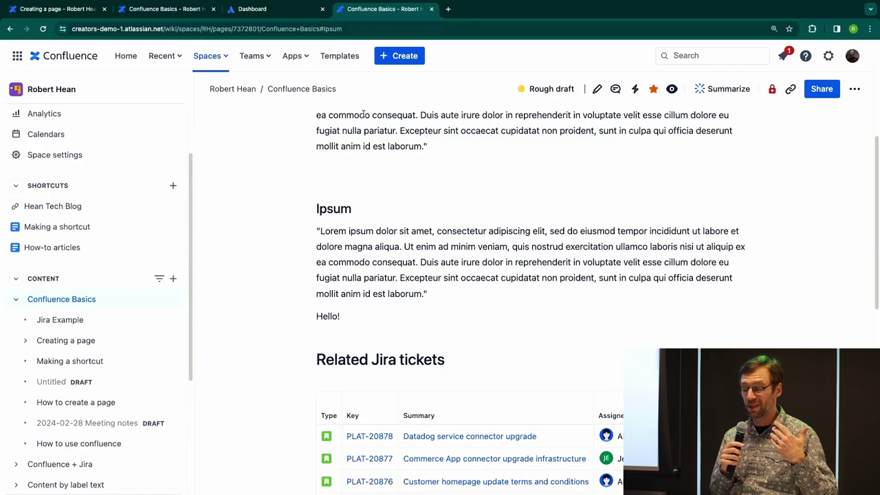
pyautogui.hotkey('ctrl', 'w')
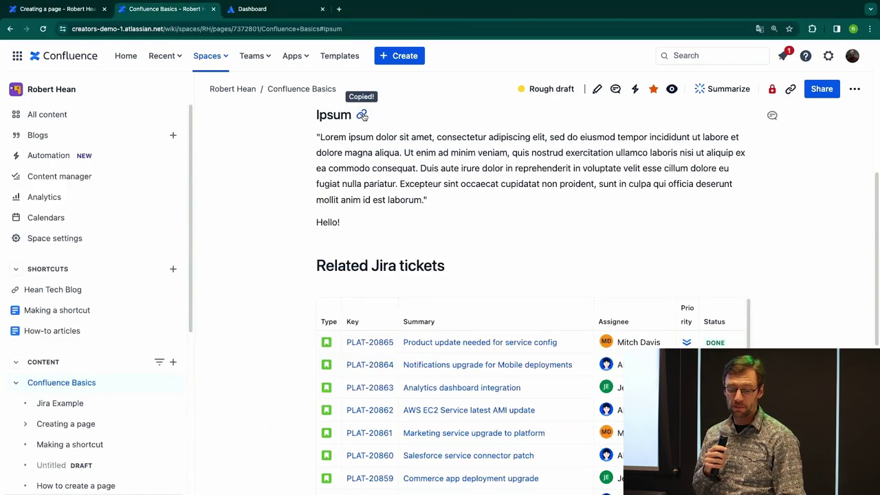
# Open the page for editing again and choose "Rough draft" as the page status.
pyautogui.scroll(5, 360, 149)
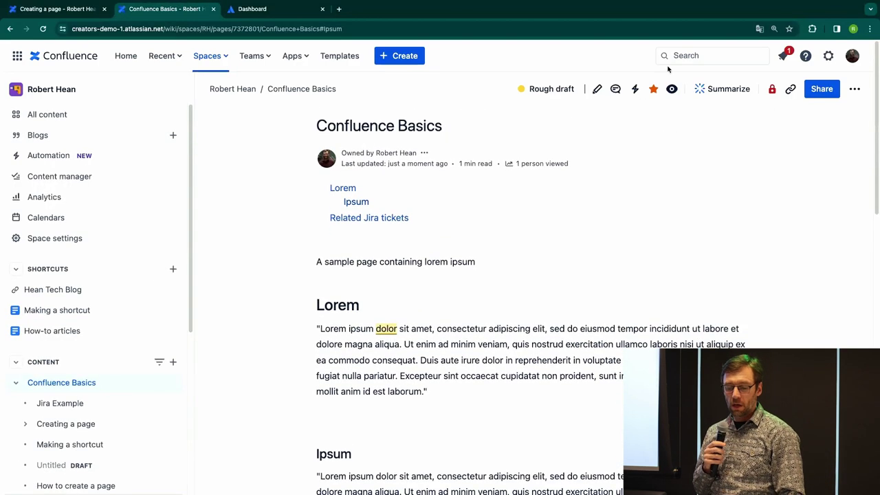
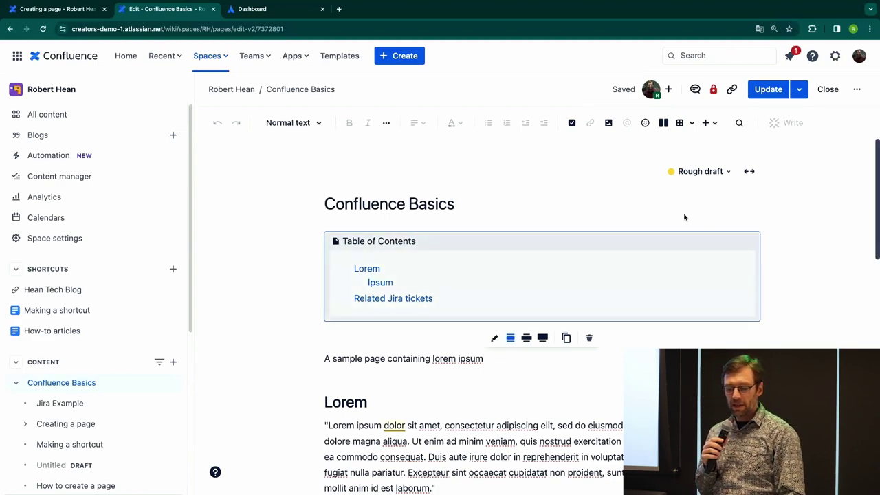
pyautogui.click(715, 180)
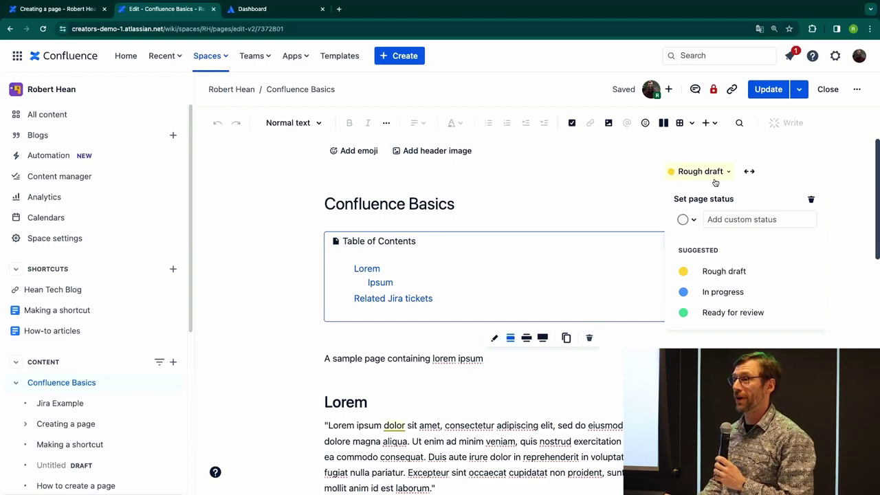
pyautogui.click(721, 279)
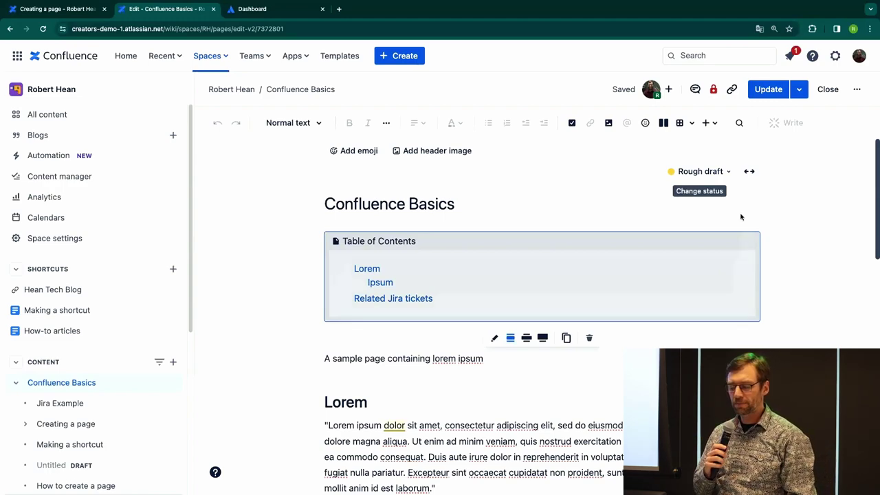
# Review the suggested page statuses, keep Rough draft, and publish the Confluence Basics update.
pyautogui.click(721, 173)
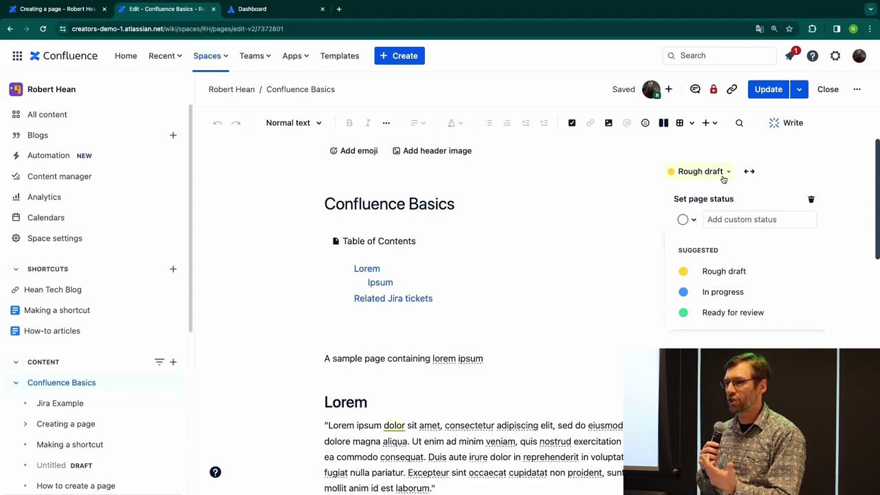
pyautogui.click(763, 153)
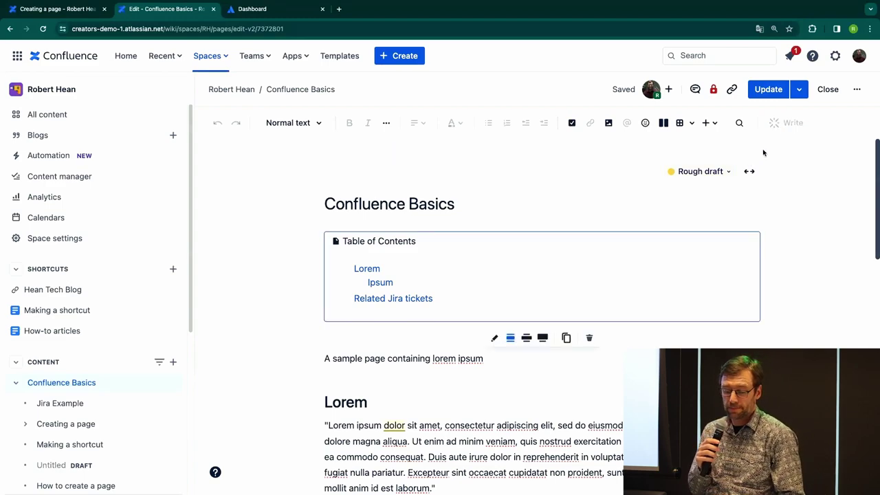
pyautogui.click(763, 89)
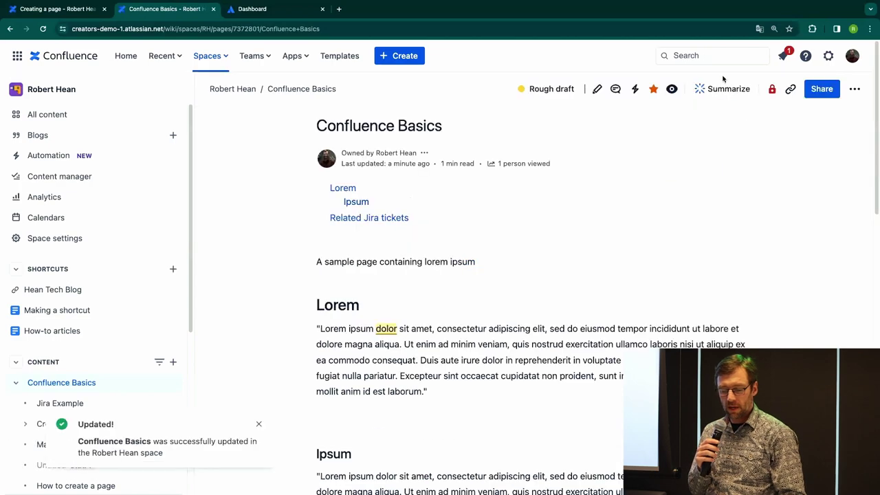
# Reopen the Confluence Basics page for editing and load the same edit URL in a new browser tab.
pyautogui.click(598, 91)
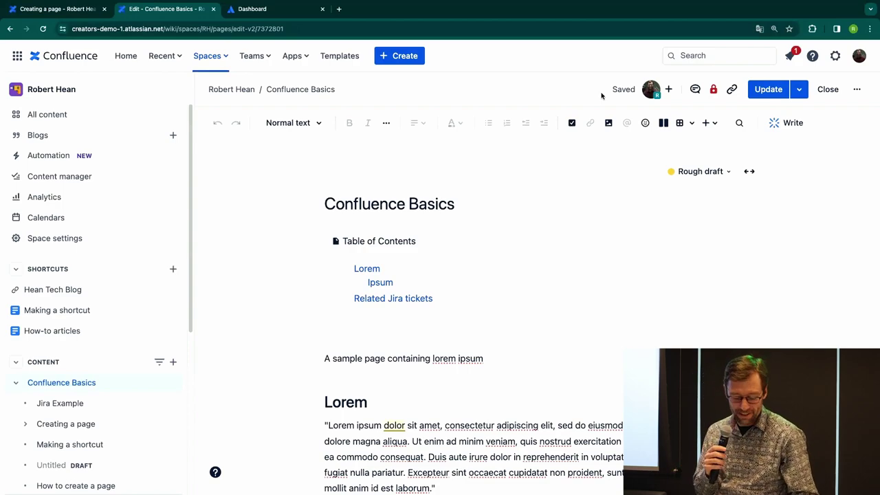
pyautogui.hotkey('ctrl', 'shift', 'a')
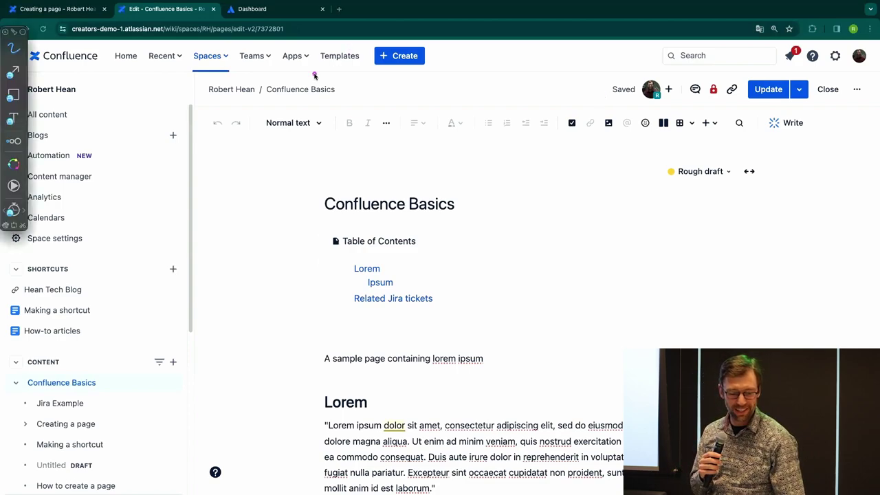
pyautogui.moveTo(227, 38)
pyautogui.mouseDown()
pyautogui.moveTo(297, 41)
pyautogui.moveTo(266, 18)
pyautogui.moveTo(222, 35)
pyautogui.mouseUp()
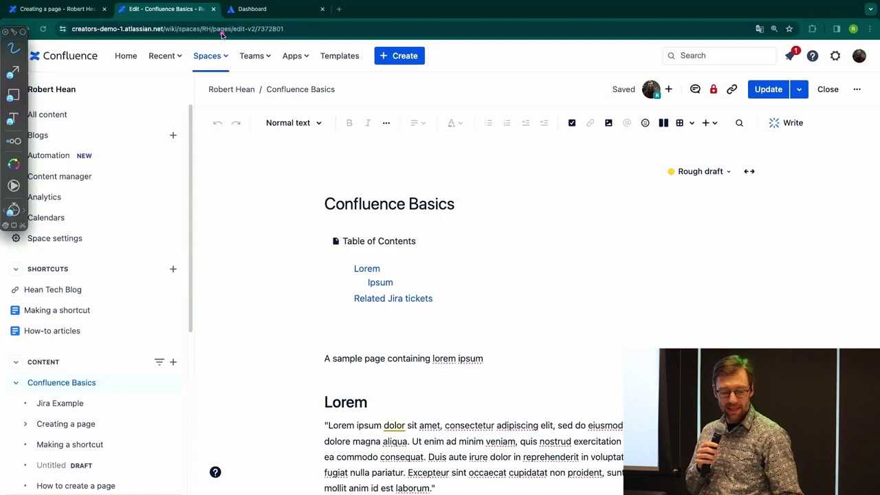
pyautogui.click(222, 30)
pyautogui.hotkey('ctrl', 'c')
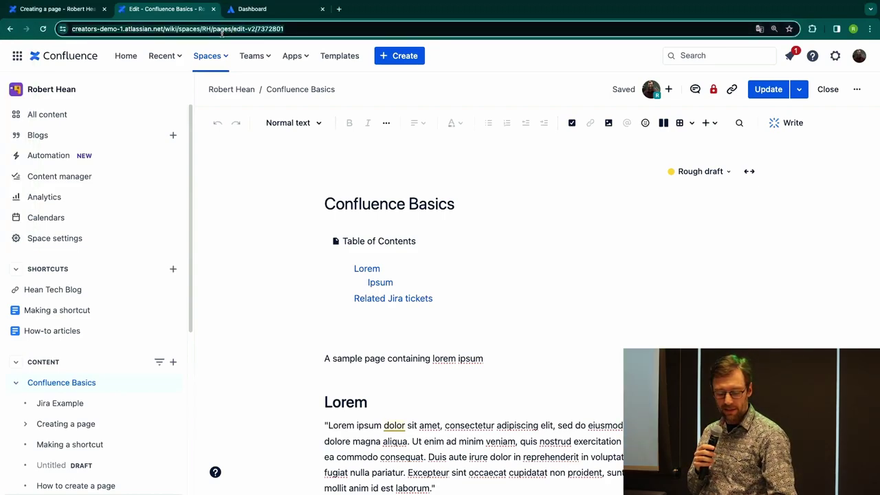
pyautogui.hotkey('ctrl', 't')
pyautogui.hotkey('ctrl', 'v')
pyautogui.press('Return')
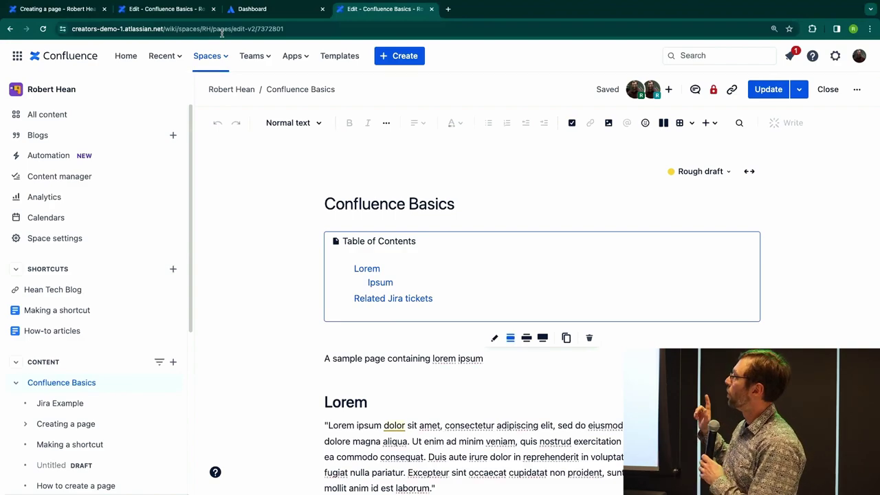
# Place the cursor at the end of the Lorem heading and view that editor's cursor from the original editing tab.
pyautogui.press('super+shift+a')
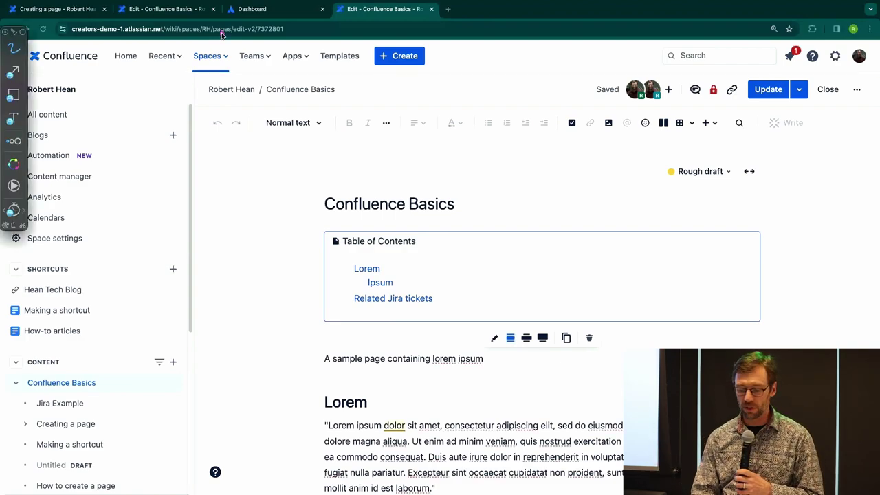
pyautogui.moveTo(601, 96); pyautogui.dragTo(638, 66)
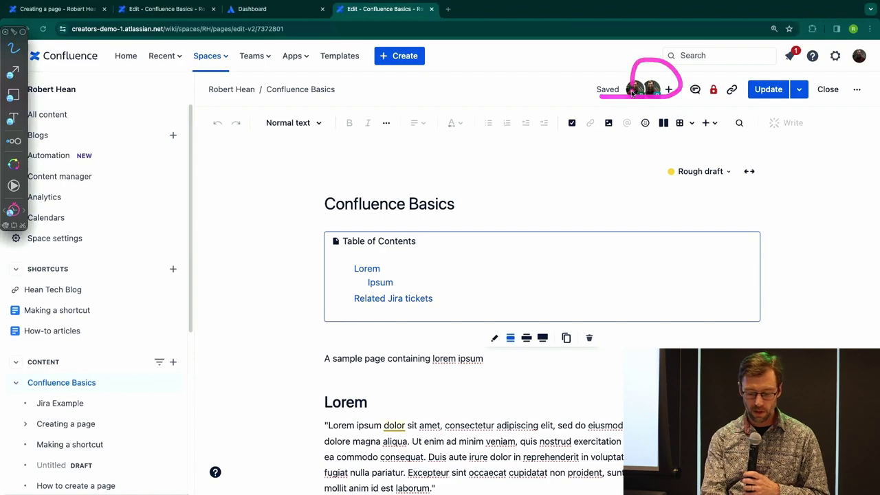
pyautogui.press('Escape')
pyautogui.click(424, 400)
pyautogui.scroll(-1, 424, 399)
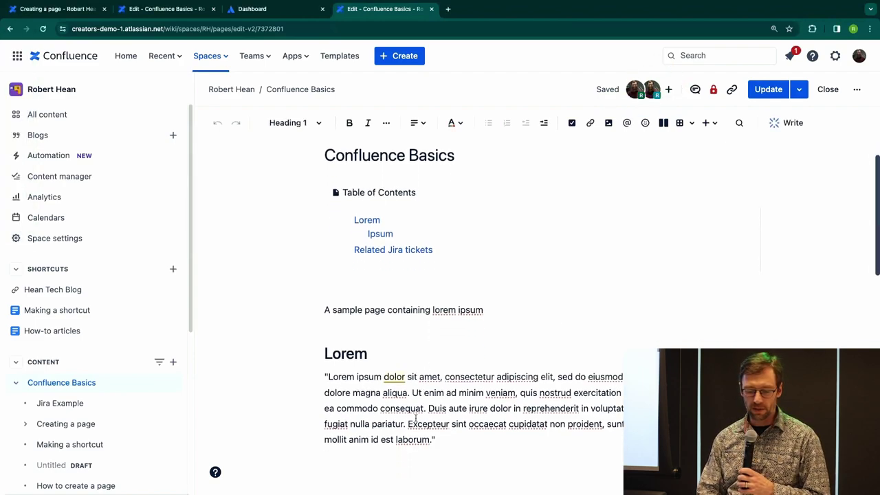
pyautogui.hotkey('ctrl', '2')
pyautogui.scroll(-2, 357, 340)
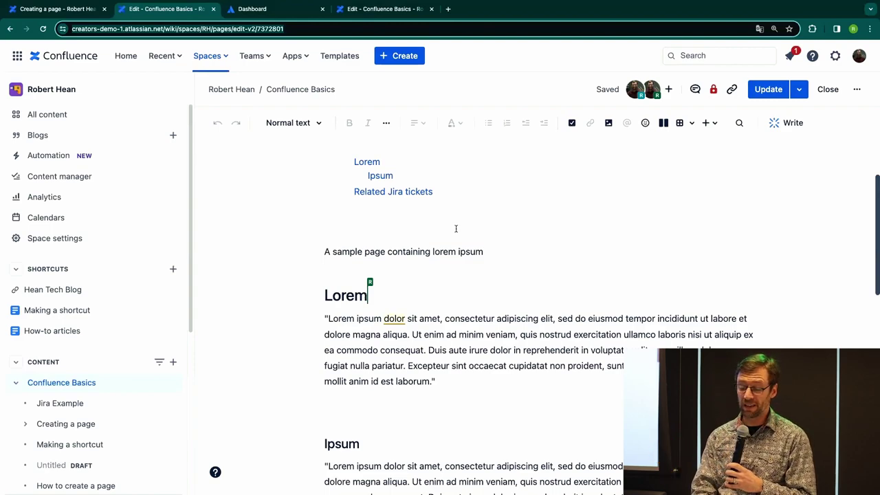
# Publish the page update from the original tab and open the advanced search page.
pyautogui.click(367, 27)
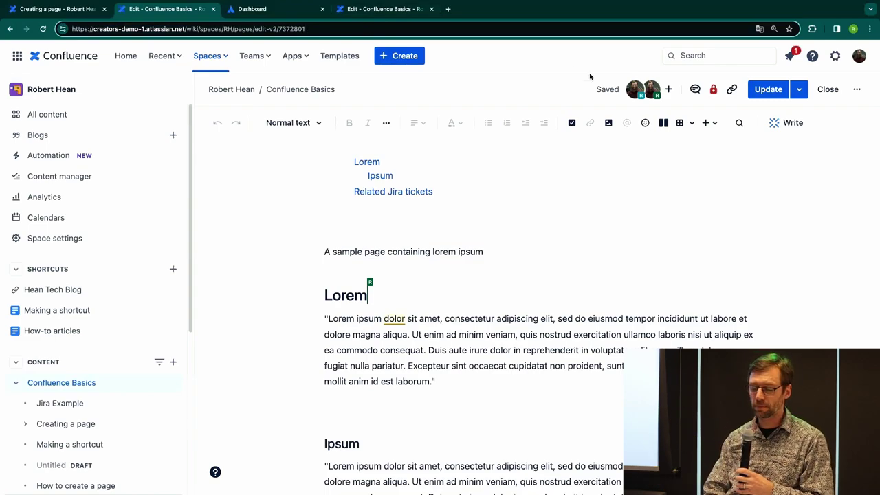
pyautogui.click(758, 89)
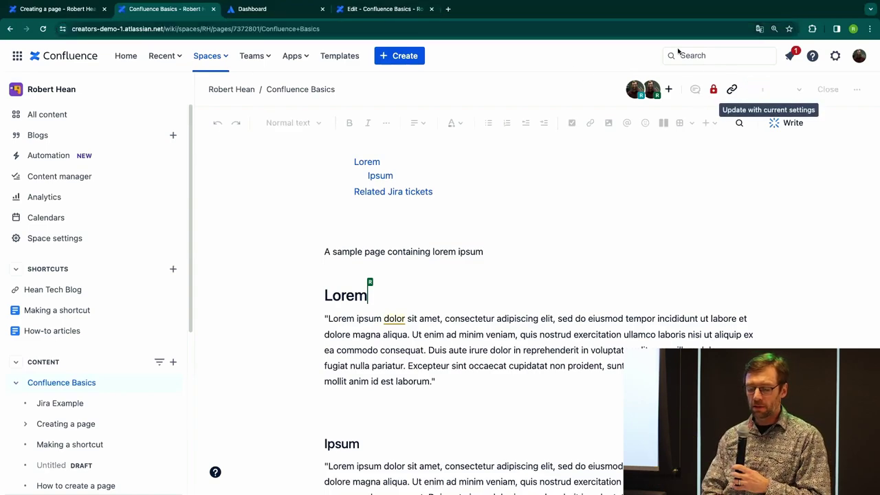
pyautogui.click(683, 57)
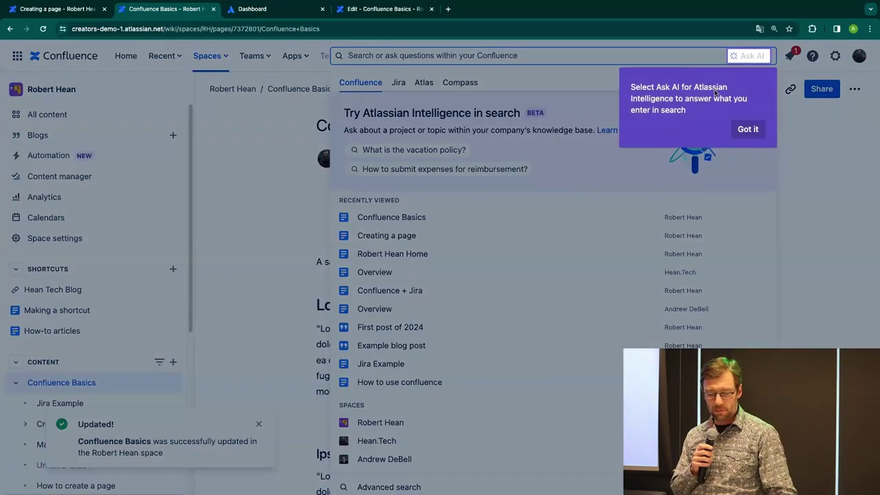
pyautogui.click(748, 130)
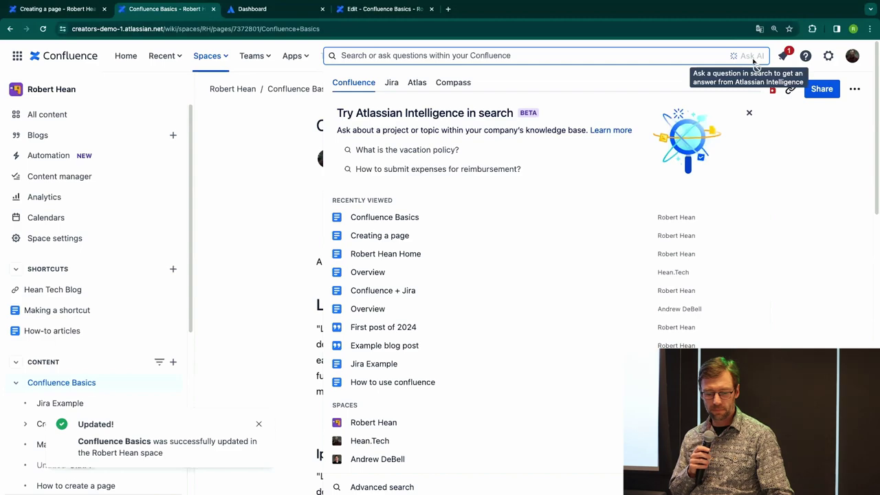
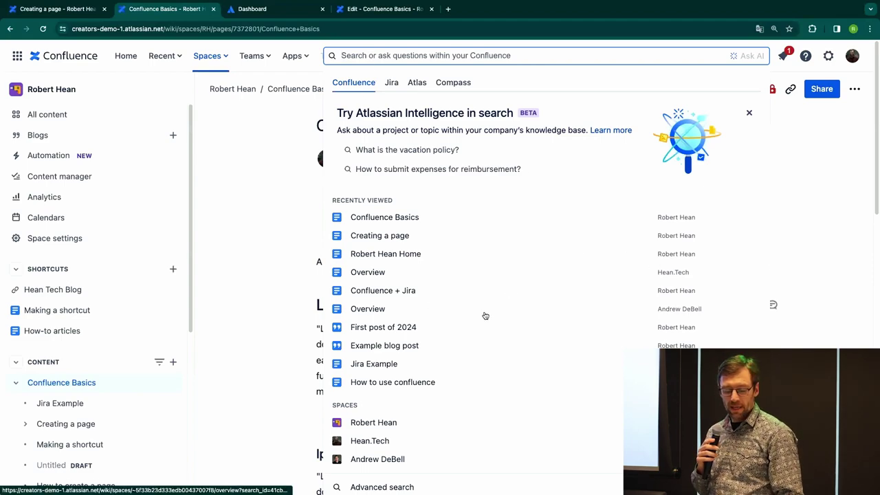
pyautogui.click(404, 486)
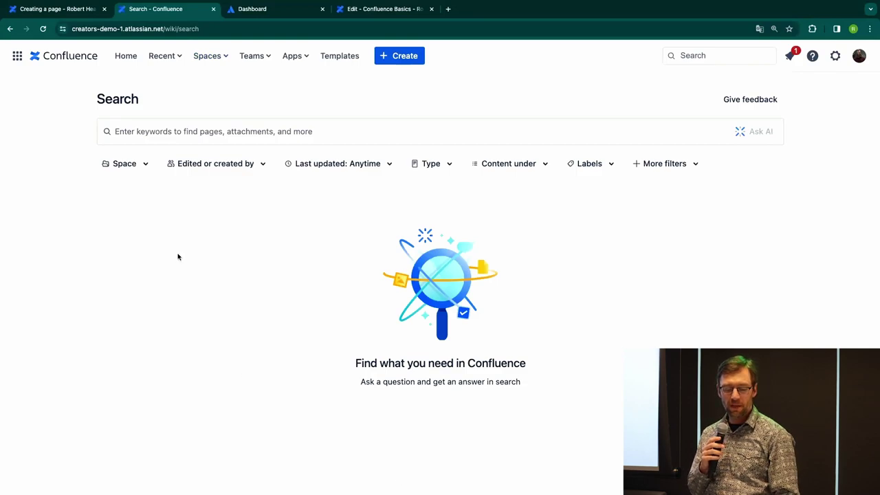
# Review the search filters for space, editor or creator, last updated date, content type and parent content.
pyautogui.click(147, 167)
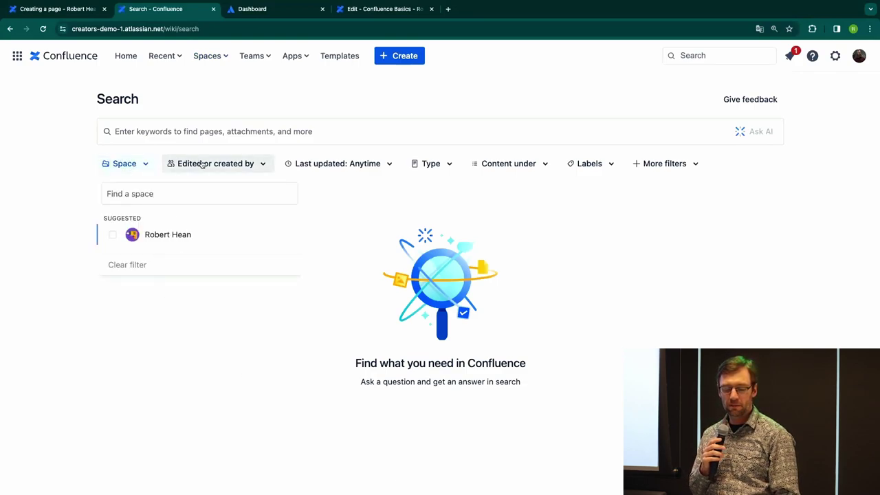
pyautogui.click(181, 164)
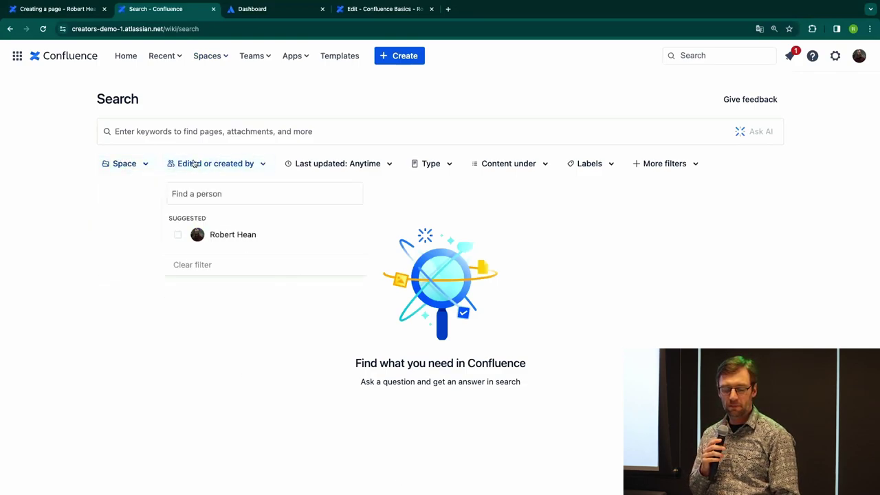
pyautogui.click(363, 163)
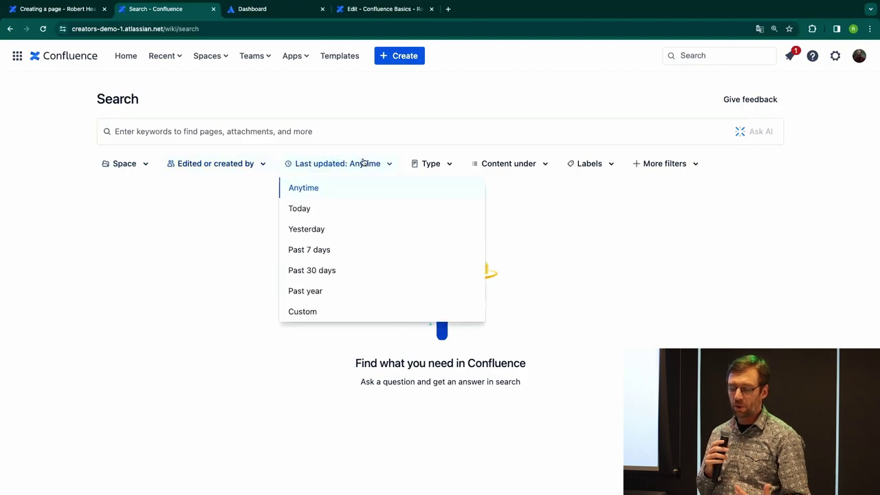
pyautogui.click(426, 170)
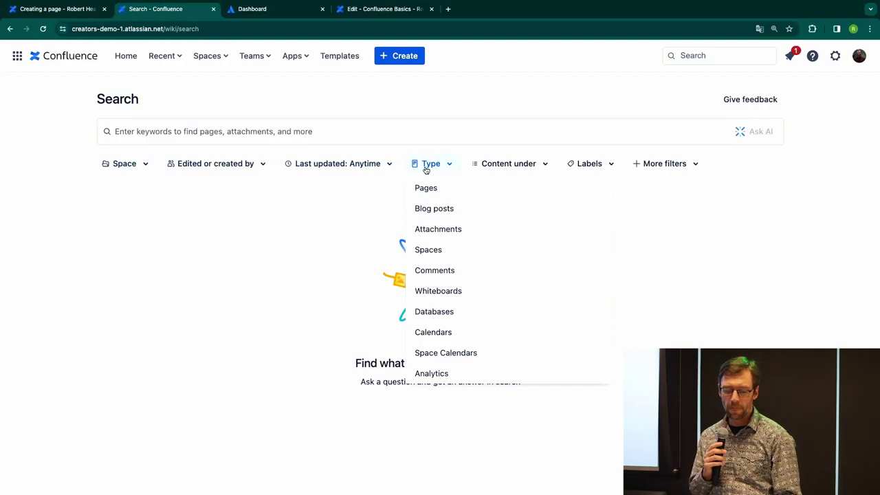
pyautogui.click(509, 164)
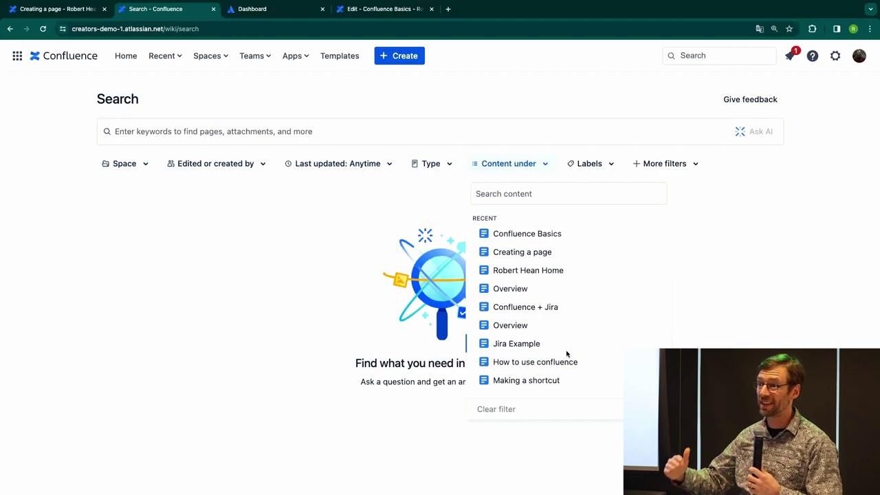
# Turn on the additional search filter that shows archived content.
pyautogui.click(666, 166)
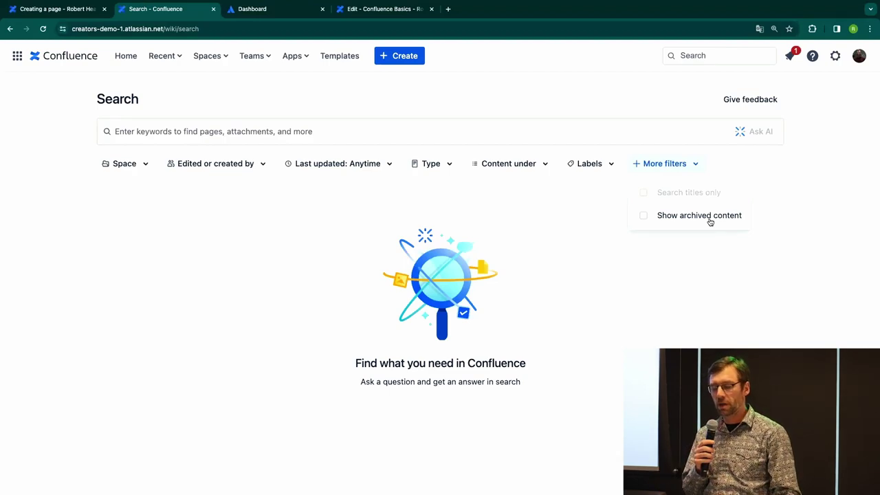
pyautogui.click(708, 217)
pyautogui.click(681, 167)
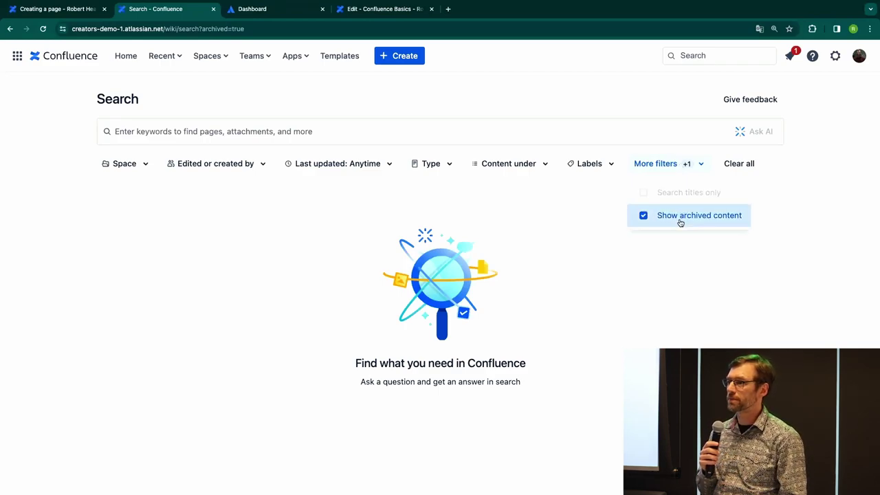
pyautogui.click(658, 252)
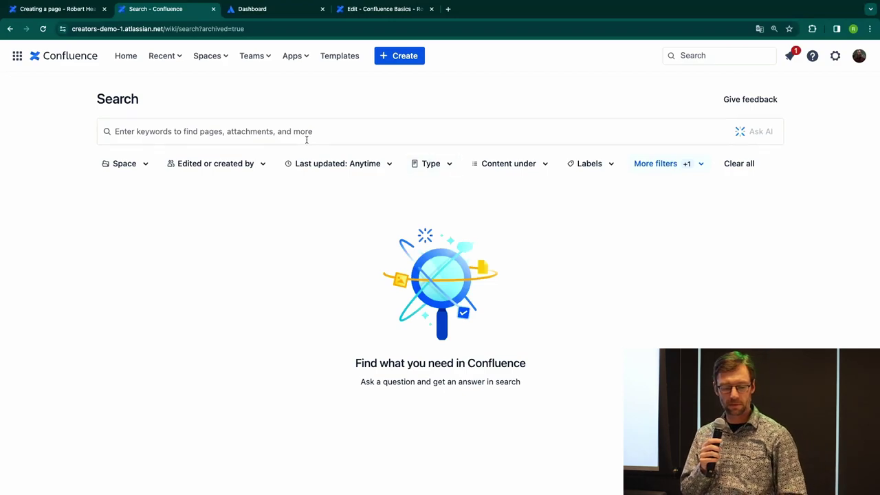
# Return to the Creating a page tab, dismiss its Restrictions dialog, and open the space's Blogs page.
pyautogui.click(82, 14)
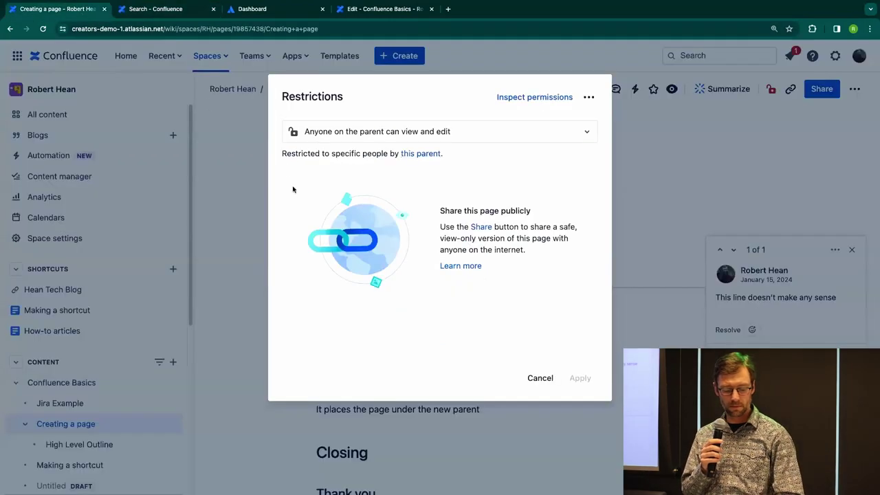
pyautogui.click(240, 191)
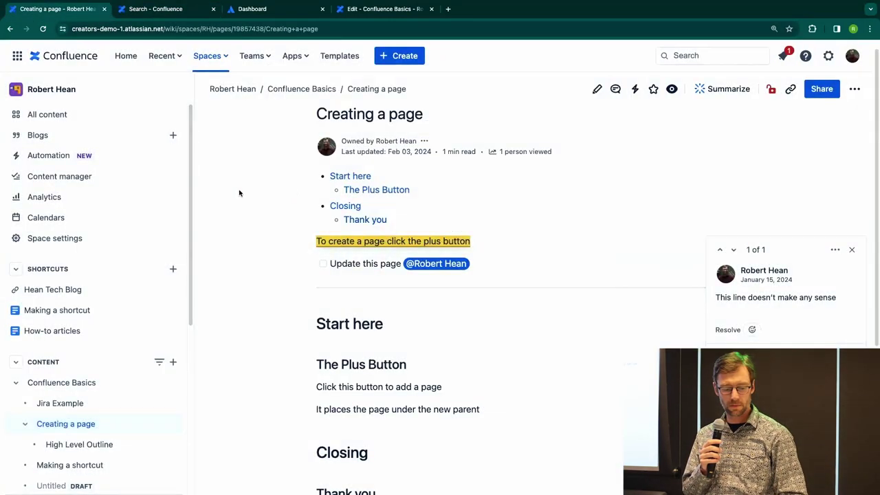
pyautogui.click(104, 134)
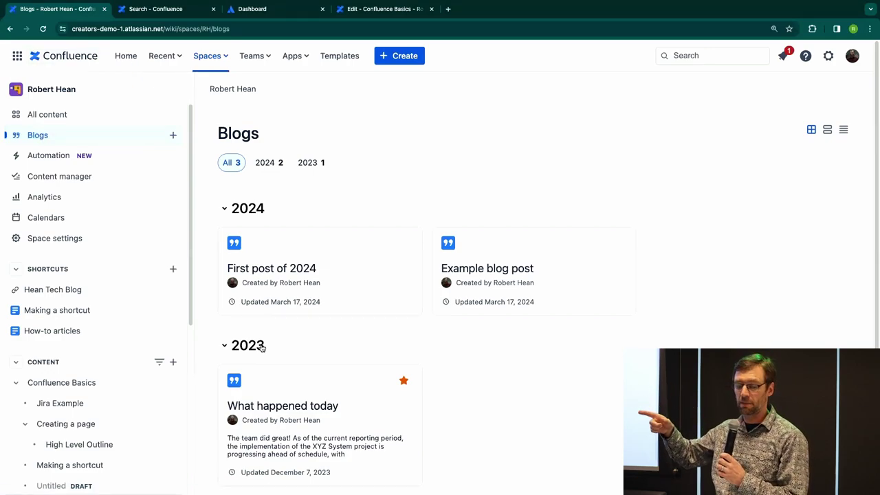
# Collapse and expand the 2023 and 2024 groups of blog posts to see how posts are organized by year.
pyautogui.scroll(-1, 316, 234)
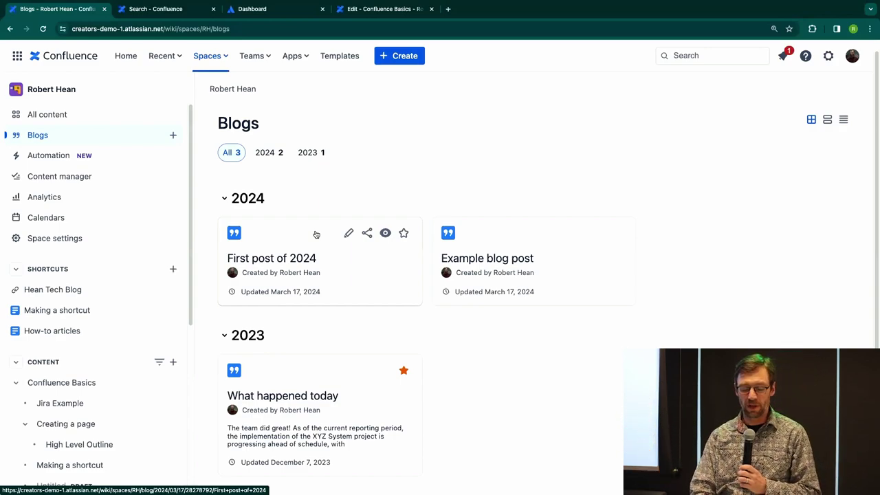
pyautogui.click(225, 336)
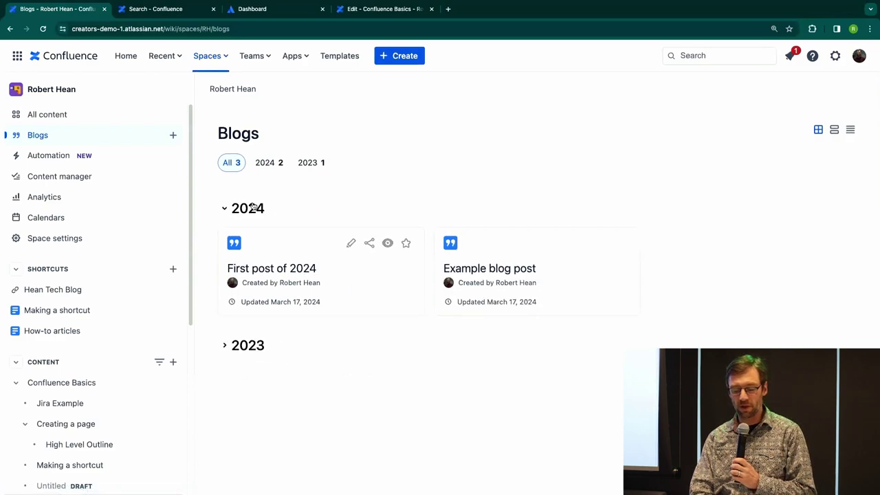
pyautogui.click(230, 206)
pyautogui.click(227, 208)
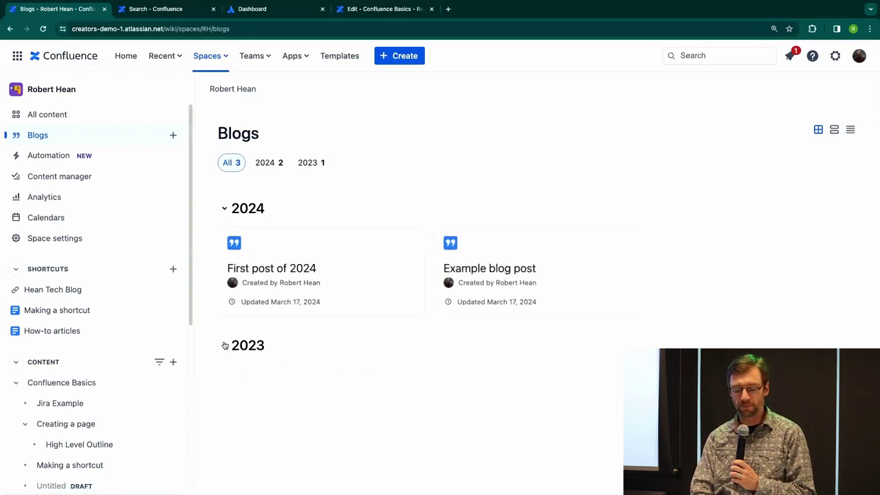
pyautogui.click(225, 346)
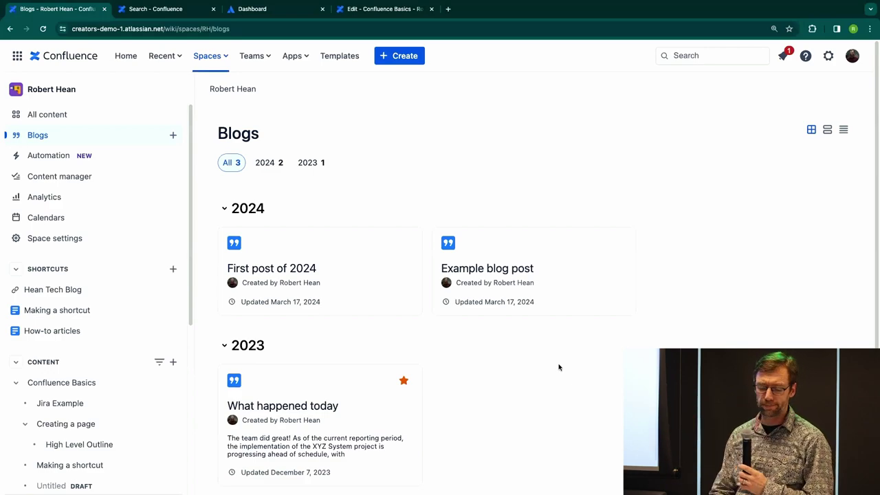
# Reposition the Confluence + Jira page directly below Confluence Basics in the space's content tree.
pyautogui.scroll(-4, 137, 344)
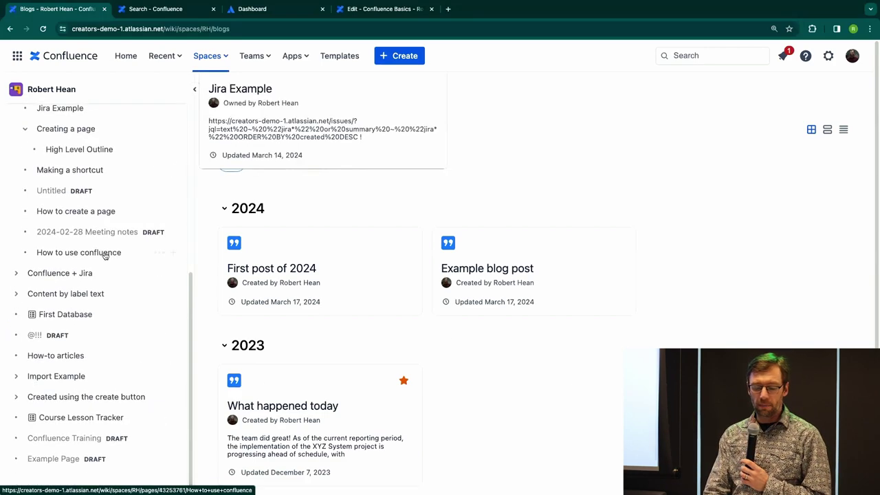
pyautogui.scroll(1, 104, 256)
pyautogui.moveTo(105, 256)
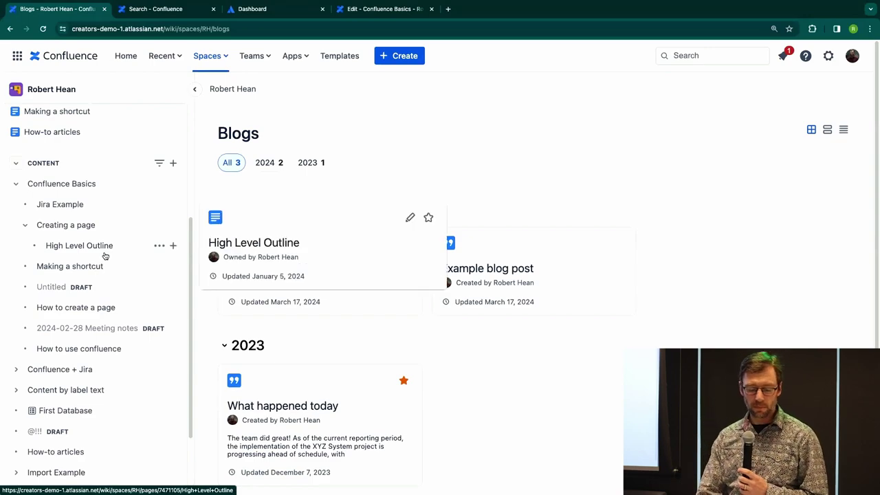
pyautogui.moveTo(78, 196)
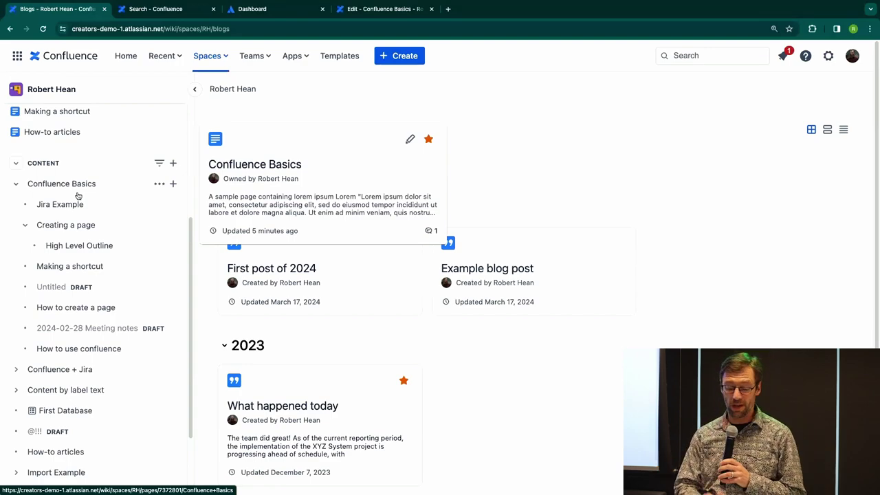
pyautogui.moveTo(78, 196); pyautogui.dragTo(79, 273)
# Expand Confluence + Jira in the content tree and nest the @!!! draft beneath it as a child page.
pyautogui.moveTo(18, 277)
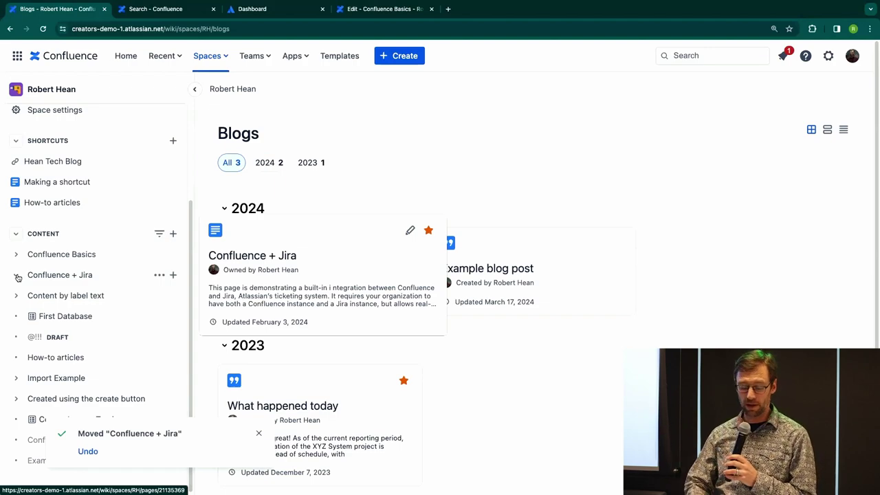
pyautogui.click(17, 275)
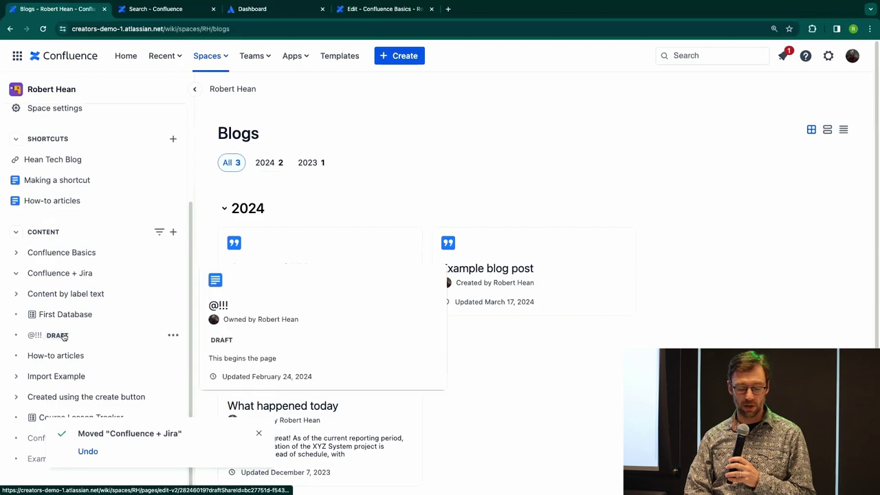
pyautogui.moveTo(41, 337); pyautogui.dragTo(73, 276)
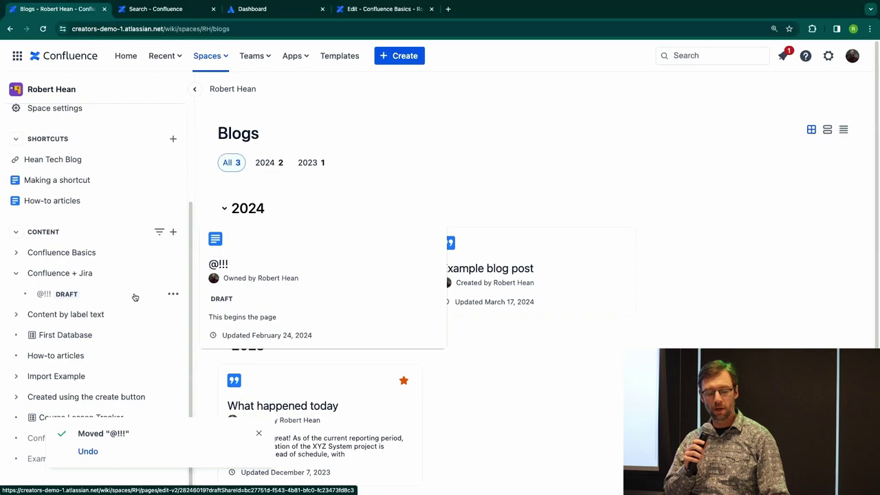
# Review the actions available in the content tree for the @!!! draft, Confluence + Jira and Confluence Basics.
pyautogui.click(173, 293)
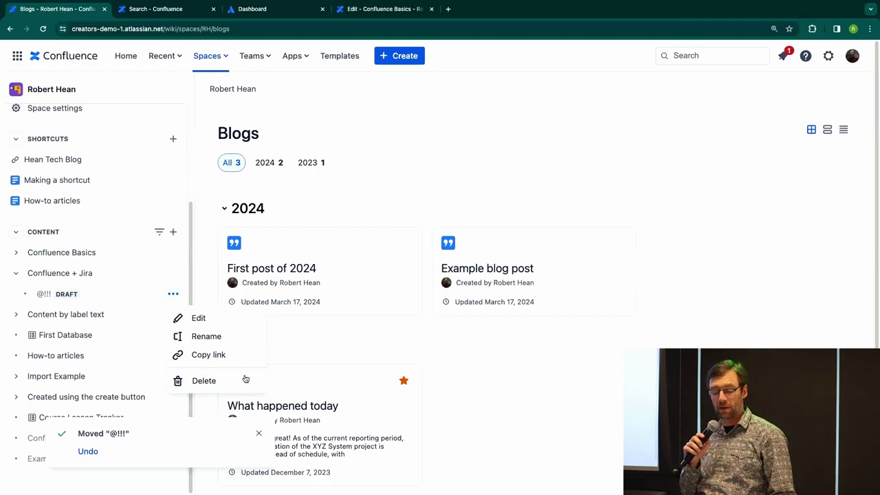
pyautogui.click(174, 275)
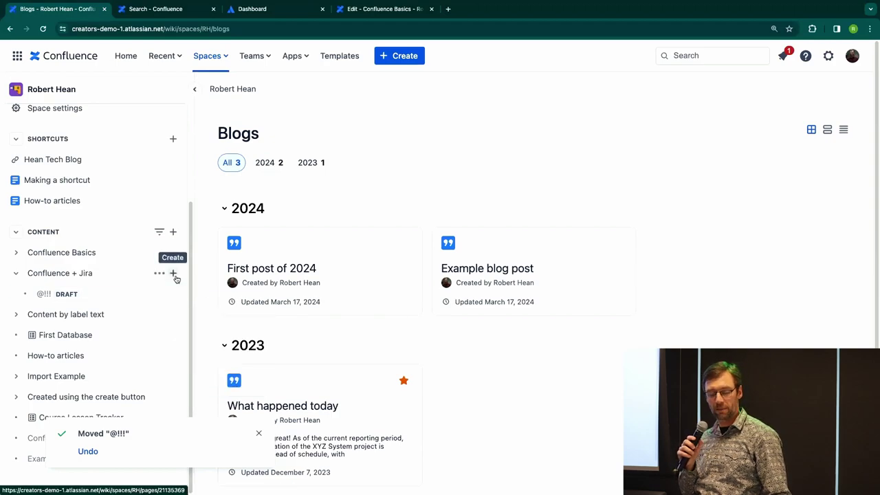
pyautogui.click(160, 274)
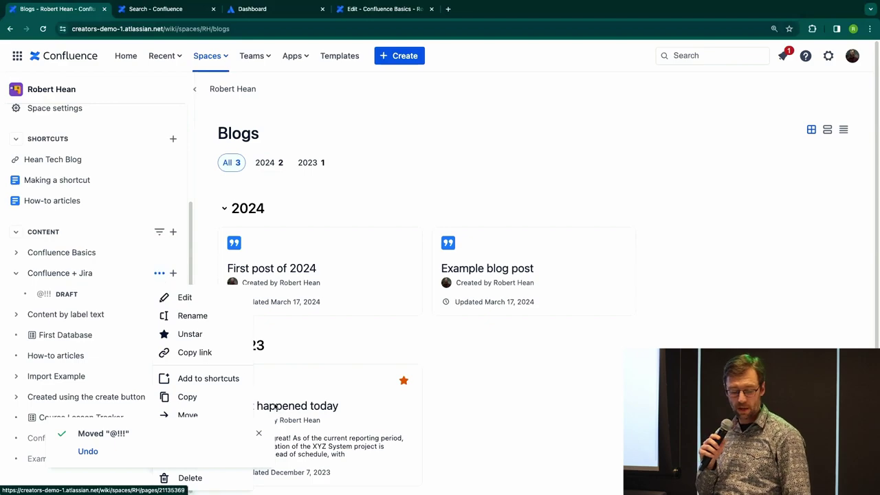
pyautogui.click(191, 289)
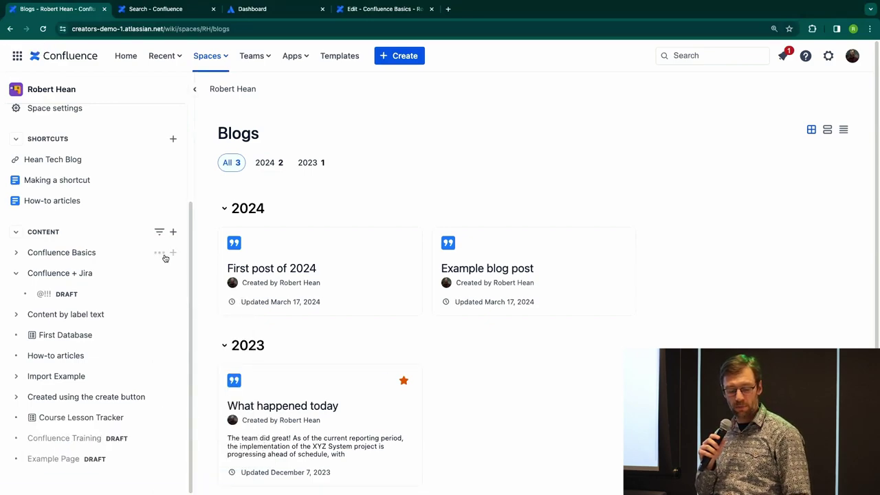
pyautogui.click(159, 254)
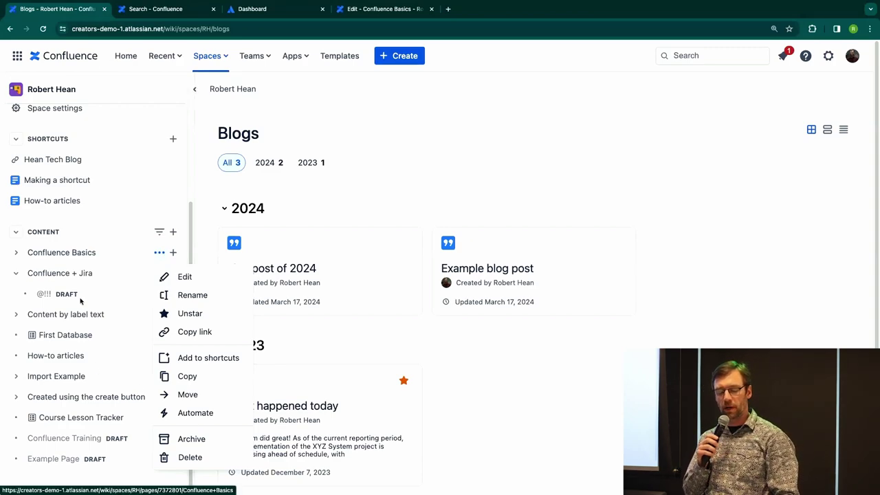
pyautogui.click(210, 192)
# Open the current space's home page and return to the Confluence Home overview.
pyautogui.scroll(4, 135, 209)
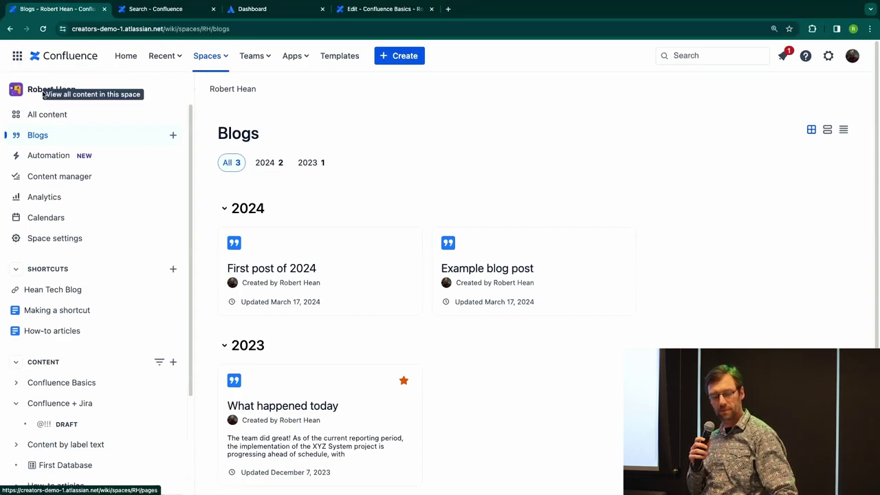
pyautogui.click(38, 84)
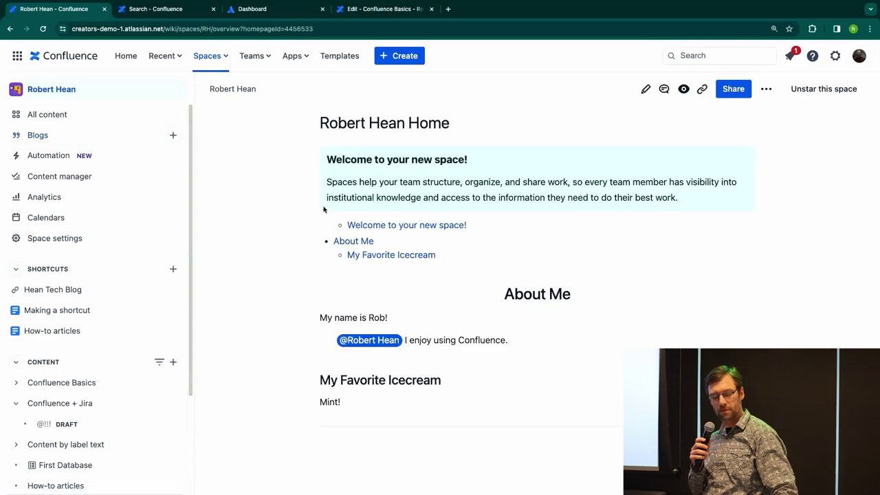
pyautogui.click(127, 56)
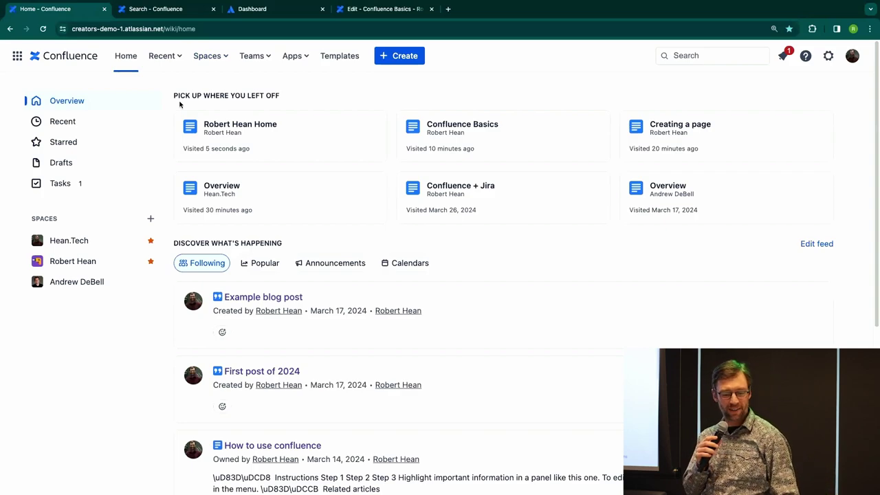
# Look at the recently visited colleague's personal space and go back to Confluence Home.
pyautogui.click(206, 56)
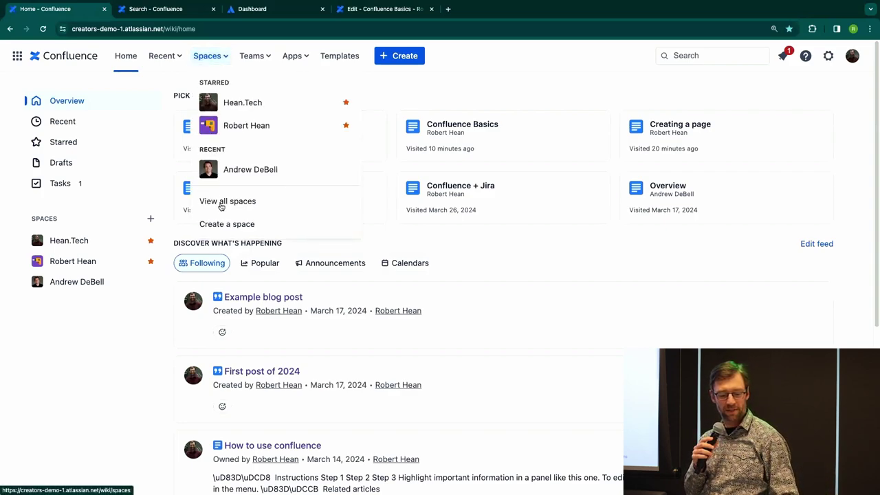
pyautogui.click(238, 172)
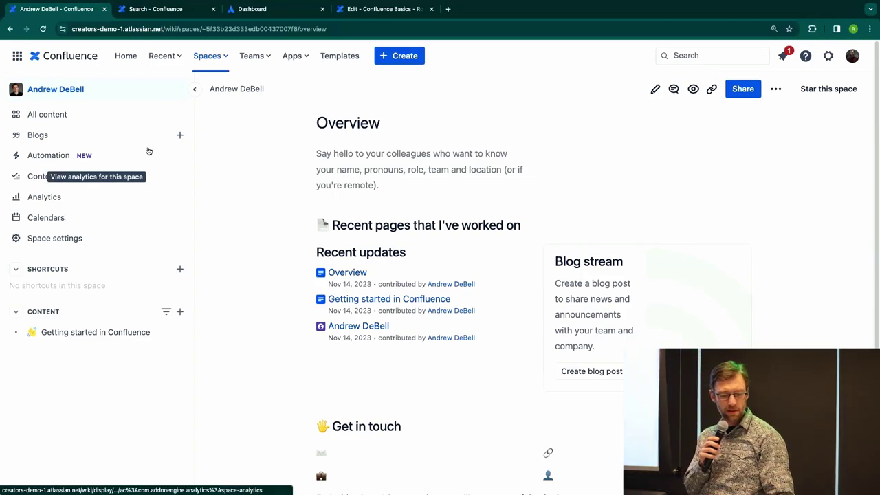
pyautogui.click(9, 30)
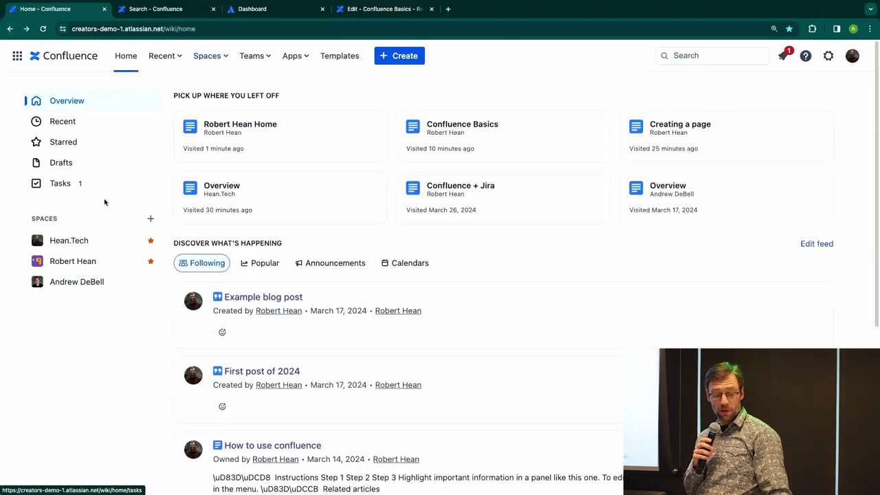
# Open the Hean.Tech space's Automation page and review its rule templates.
pyautogui.click(91, 240)
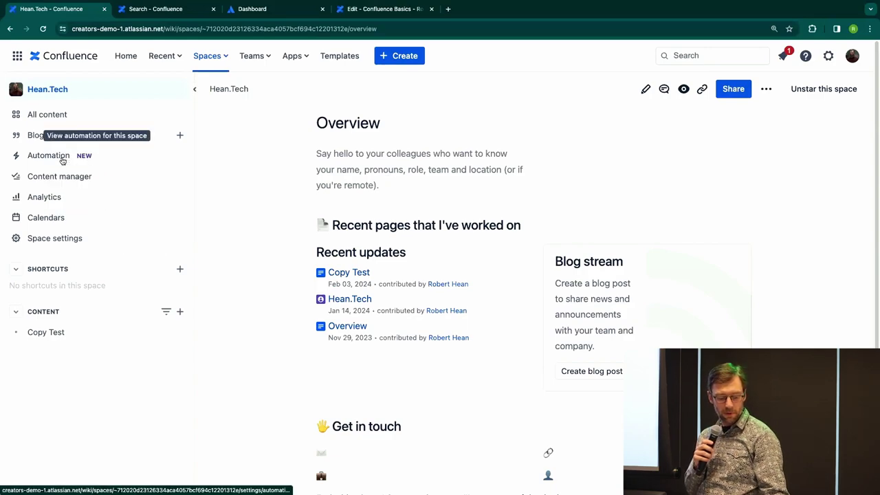
pyautogui.moveTo(63, 157); pyautogui.dragTo(154, 158)
pyautogui.click(139, 158)
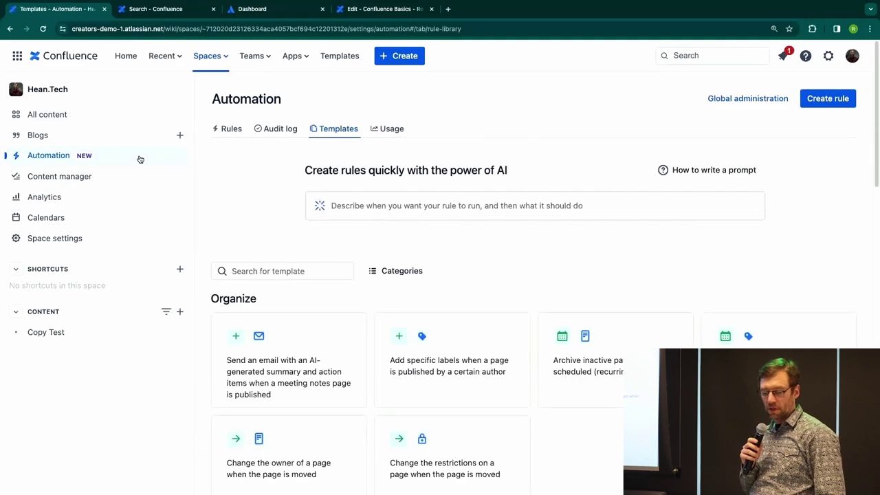
pyautogui.scroll(-1, 328, 206)
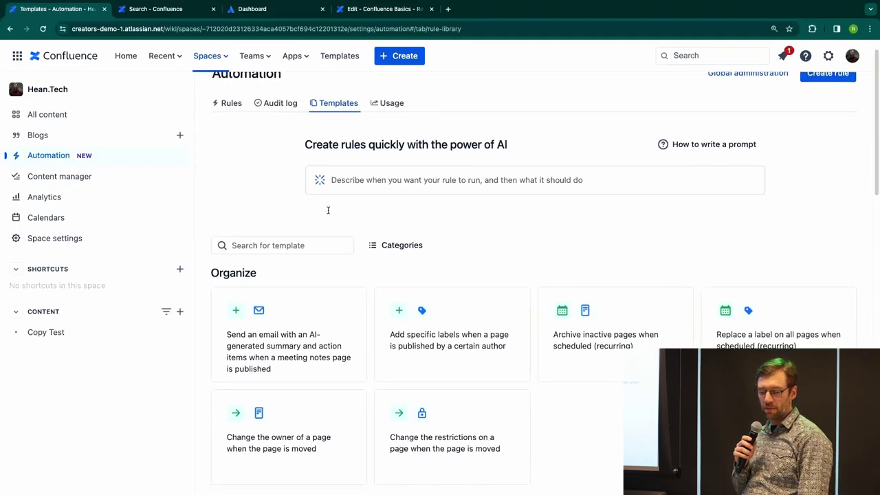
pyautogui.scroll(1, 763, 148)
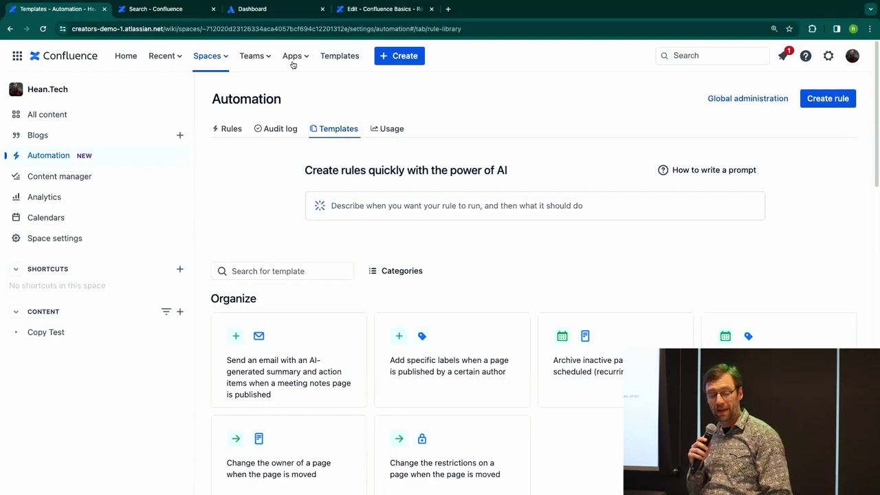
# Open the Confluence Basics page again from the recently visited content.
pyautogui.click(172, 57)
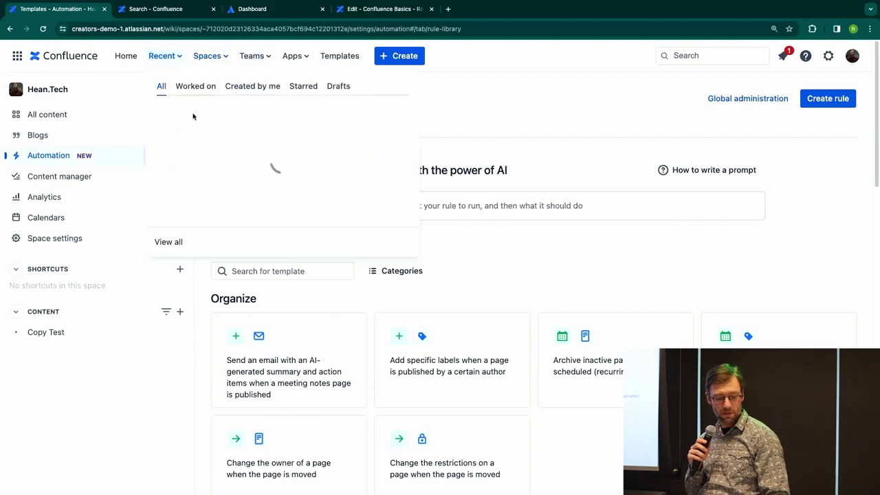
pyautogui.click(233, 170)
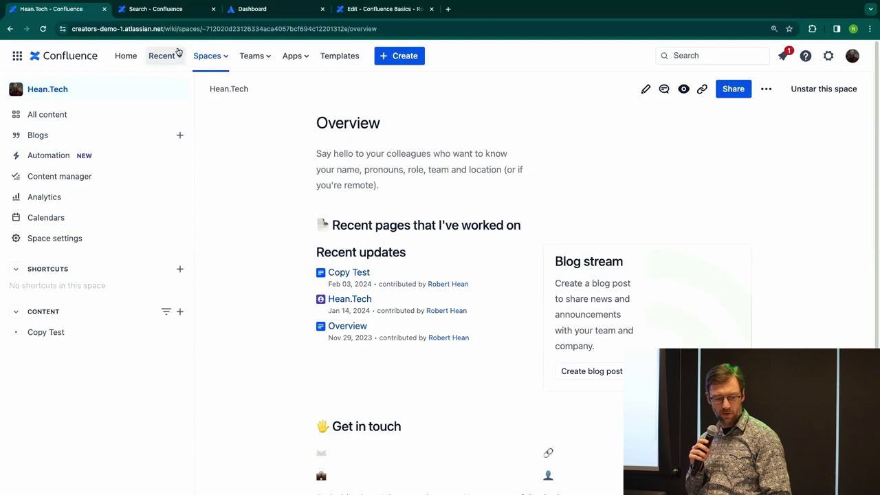
pyautogui.click(209, 57)
pyautogui.click(163, 55)
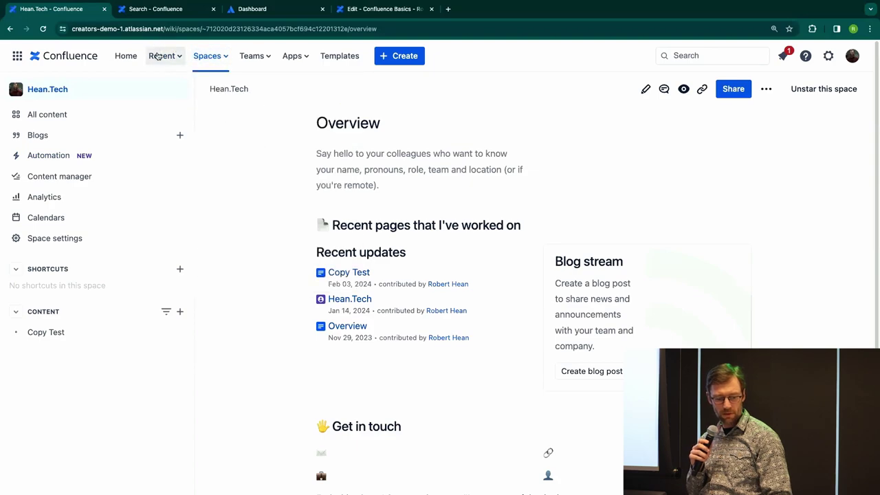
pyautogui.click(206, 230)
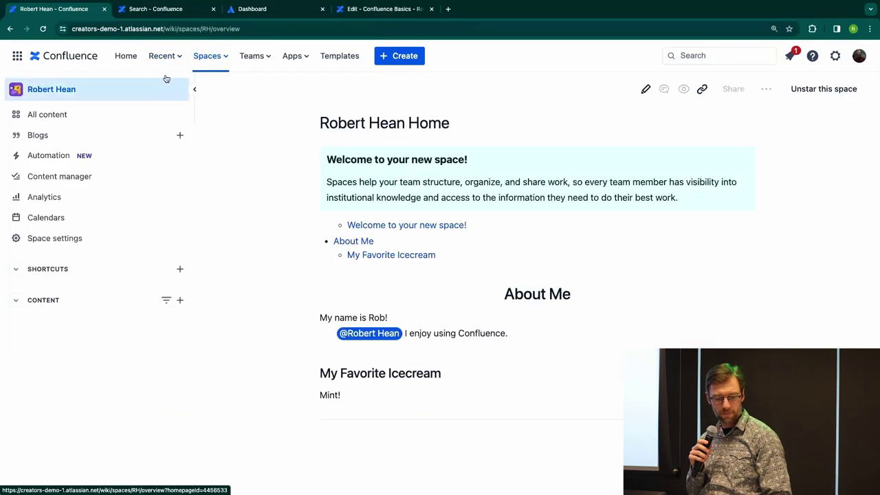
pyautogui.click(165, 58)
pyautogui.click(193, 251)
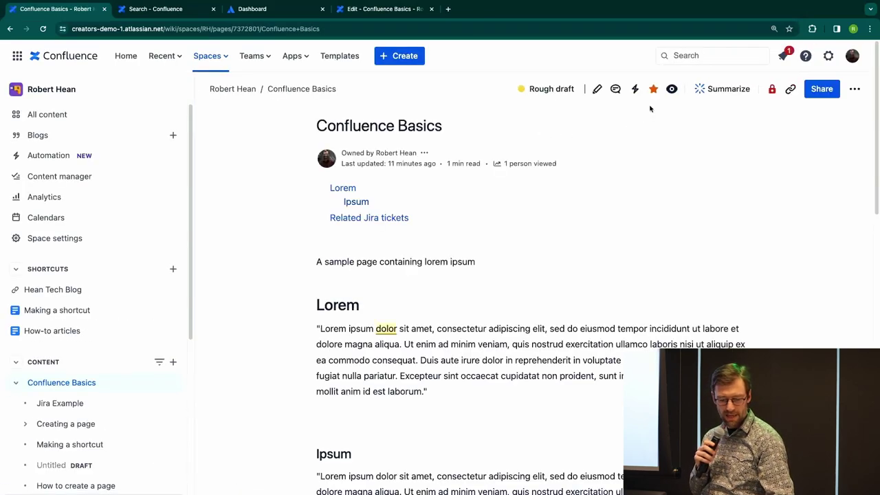
# Mark the Confluence Basics page's automation control with a short vertical annotation stroke and clear it.
pyautogui.press('super+shift+a')
pyautogui.moveTo(631, 100); pyautogui.dragTo(633, 135)
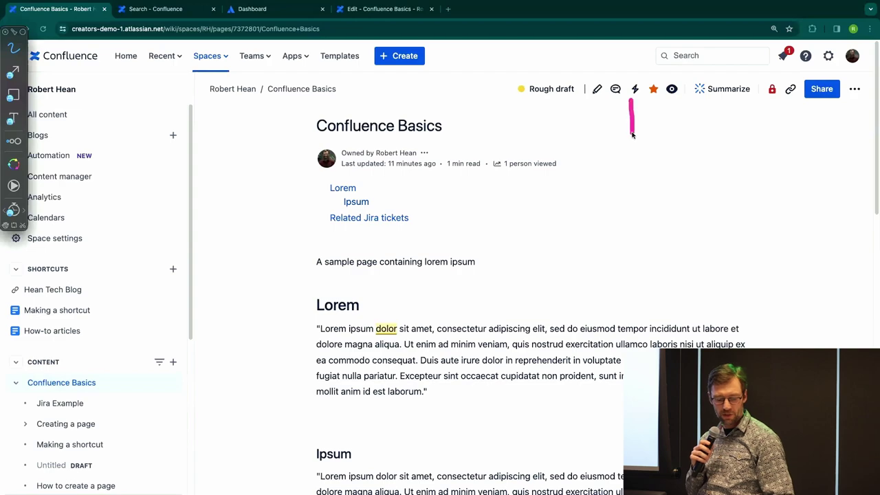
pyautogui.press('Escape')
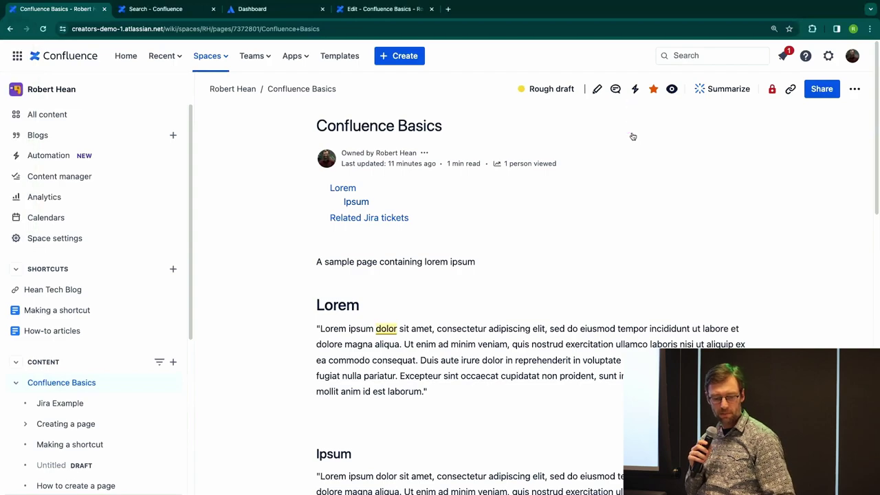
# Show the Confluence Basics page's automation options and start creating an automation in the rule builder.
pyautogui.click(636, 91)
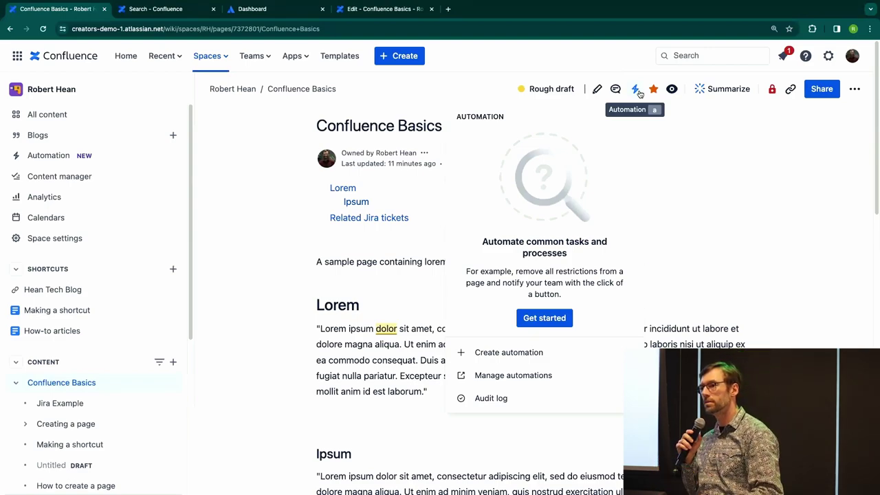
pyautogui.click(544, 355)
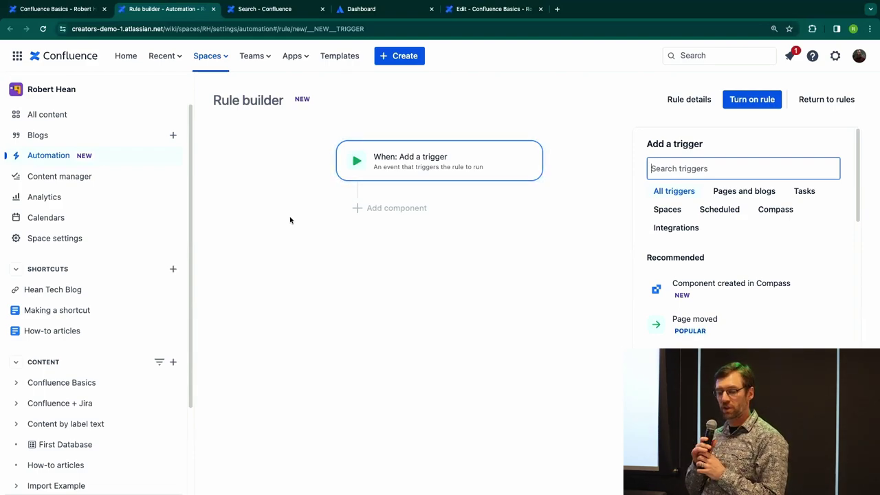
# Switch to the ACE Live Confluence Basics Deck in Canva and present its Whats Next? slide full screen.
pyautogui.hotkey('ctrl', 'Up')
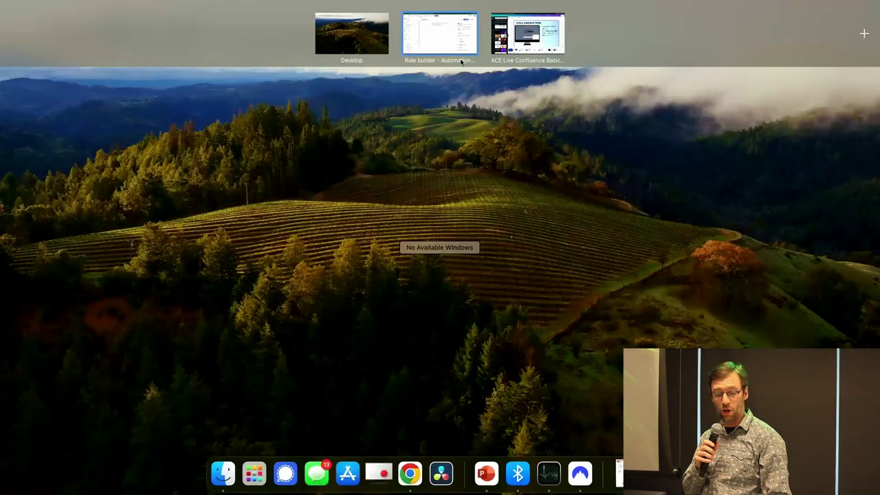
pyautogui.click(517, 27)
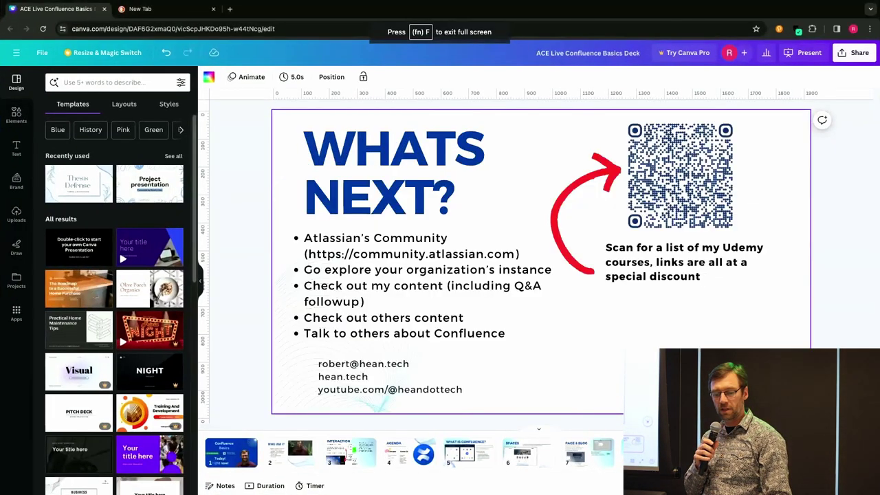
pyautogui.click(803, 52)
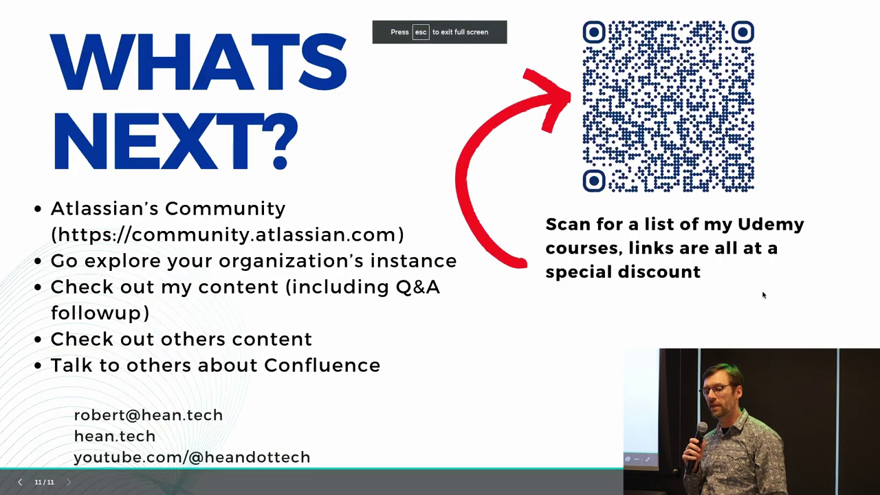
pyautogui.click(814, 255)
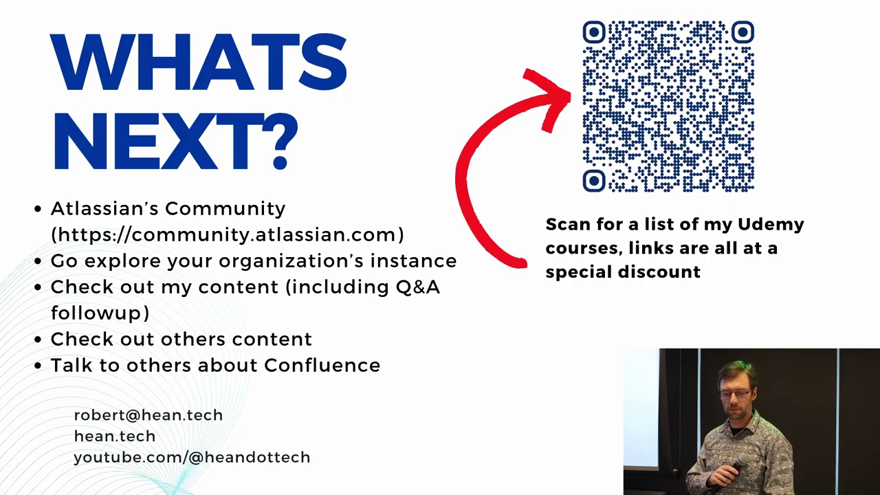
# Switch from the slide presentation back to Confluence and open the Confluence Basics page through search.
pyautogui.hotkey('ctrl', 'Up')
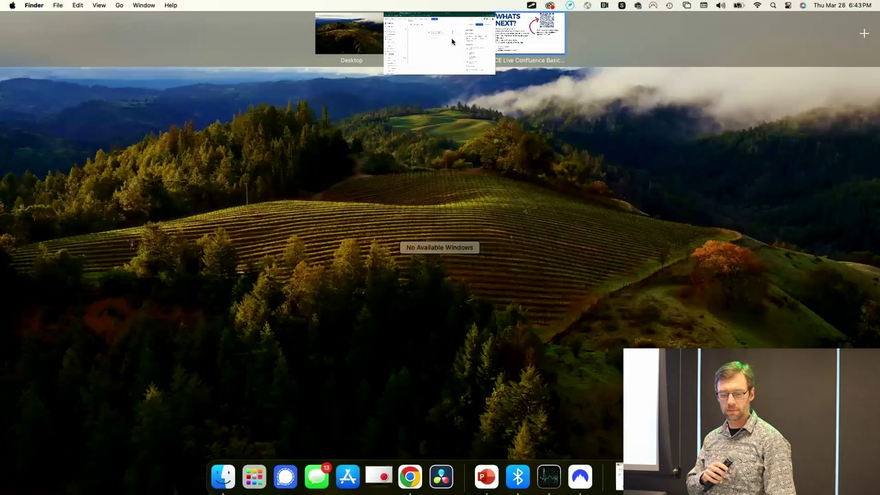
pyautogui.click(451, 42)
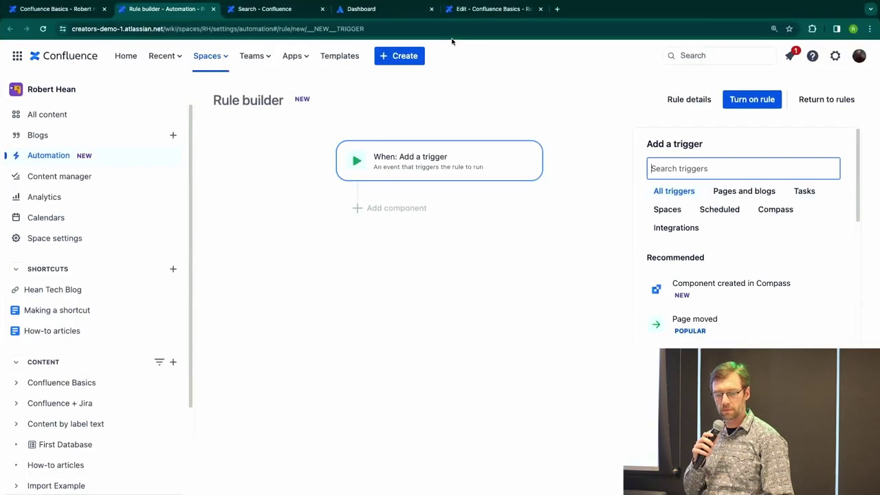
pyautogui.click(720, 55)
pyautogui.click(320, 217)
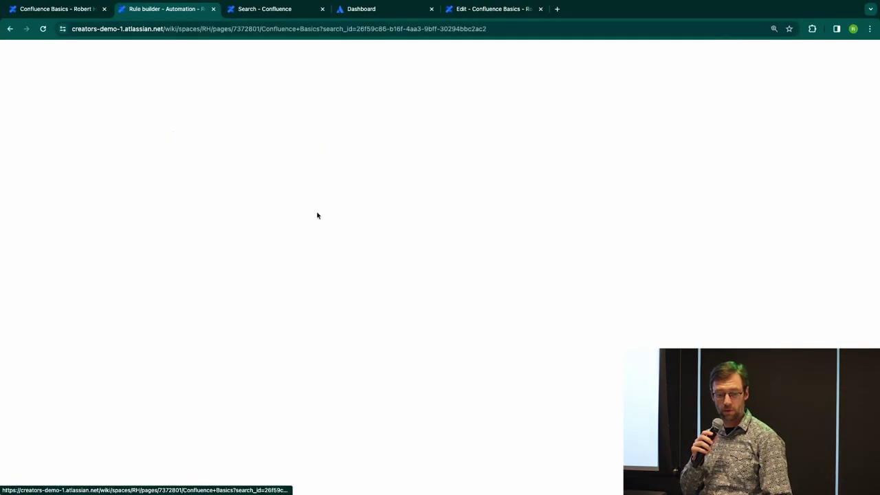
# Return to the automation rule builder and show the list of recently visited content.
pyautogui.press('super+bracketleft')
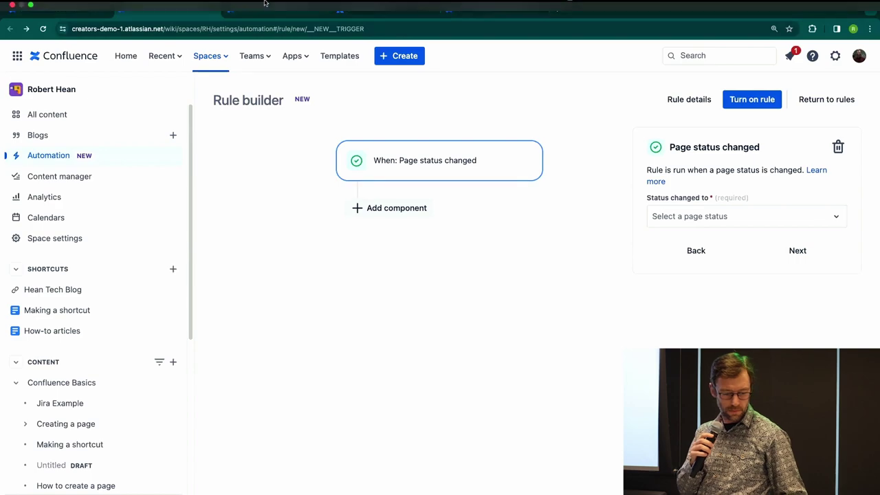
pyautogui.click(264, 29)
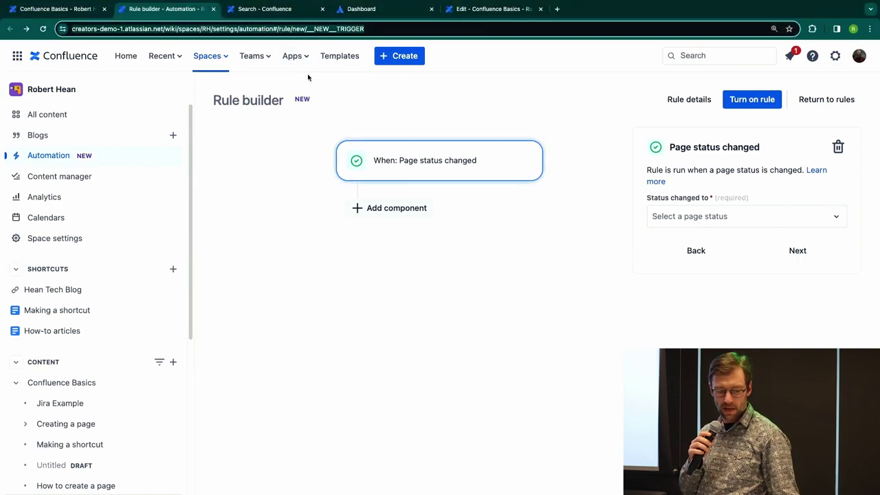
pyautogui.click(165, 56)
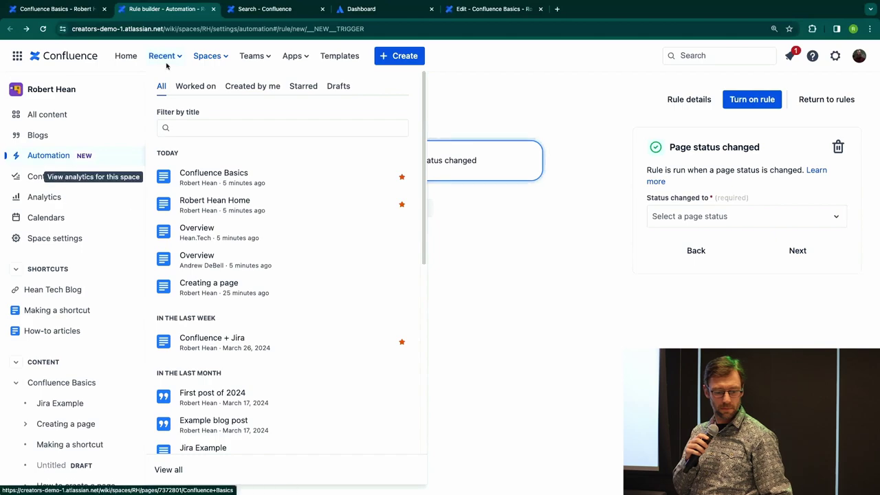
# Try to look up Atlassian training in a new browser tab using "atlassiantrain" and "atlassian-tr".
pyautogui.hotkey('ctrl', 't')
pyautogui.write('at')
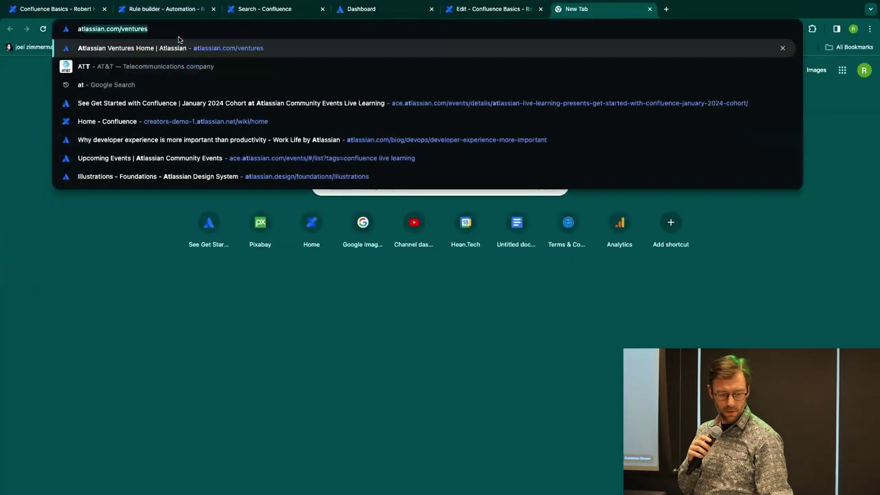
pyautogui.write('la')
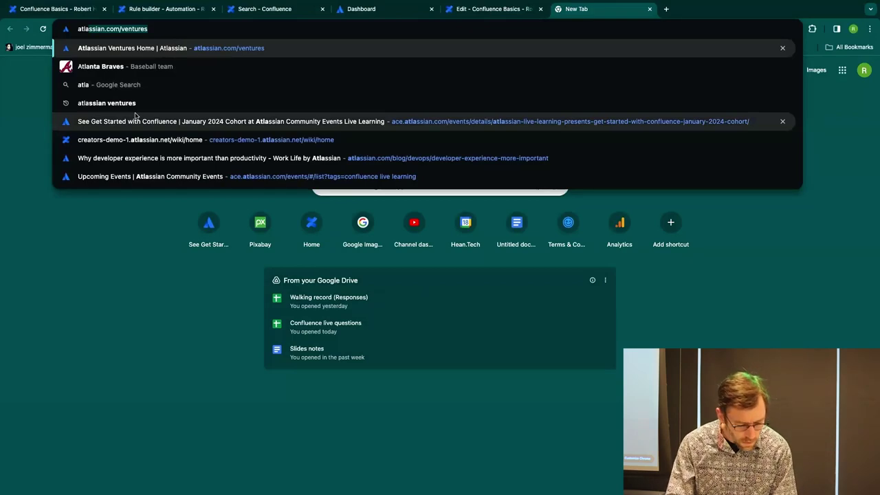
pyautogui.write('ssiantrain')
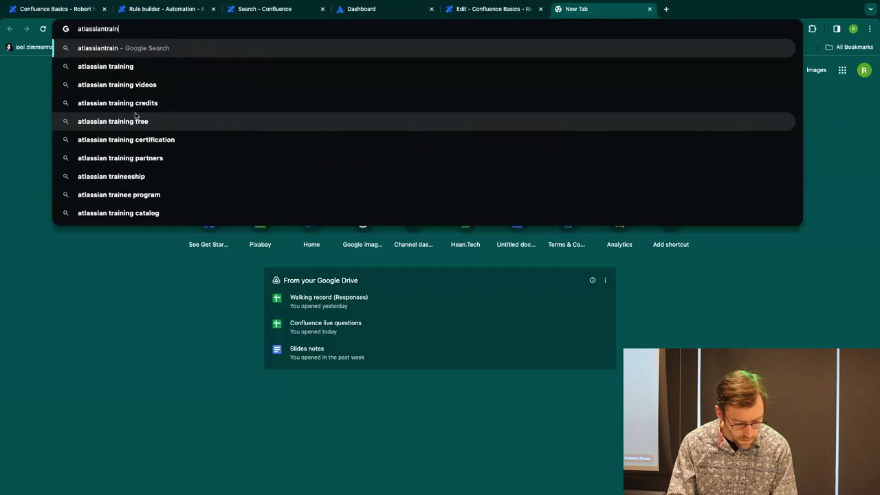
pyautogui.press('BackSpace')
pyautogui.press('BackSpace')
pyautogui.press('BackSpace')
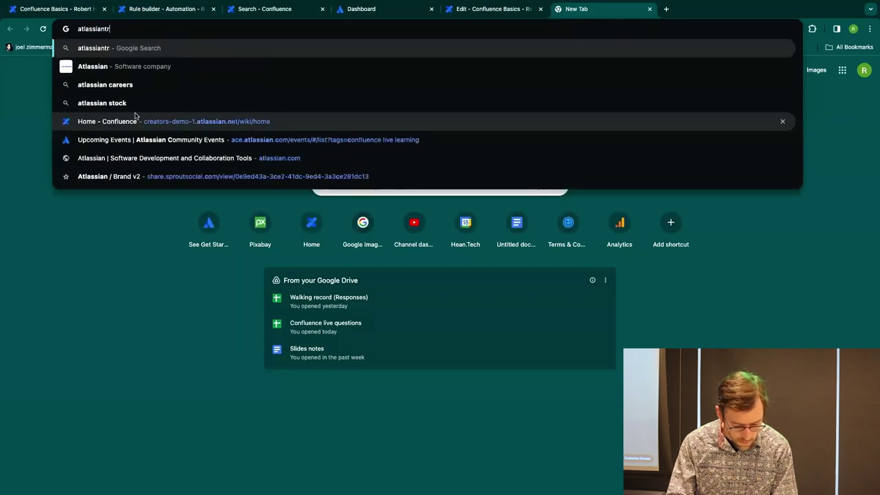
pyautogui.press('BackSpace')
pyautogui.press('BackSpace')
pyautogui.write('-tr')
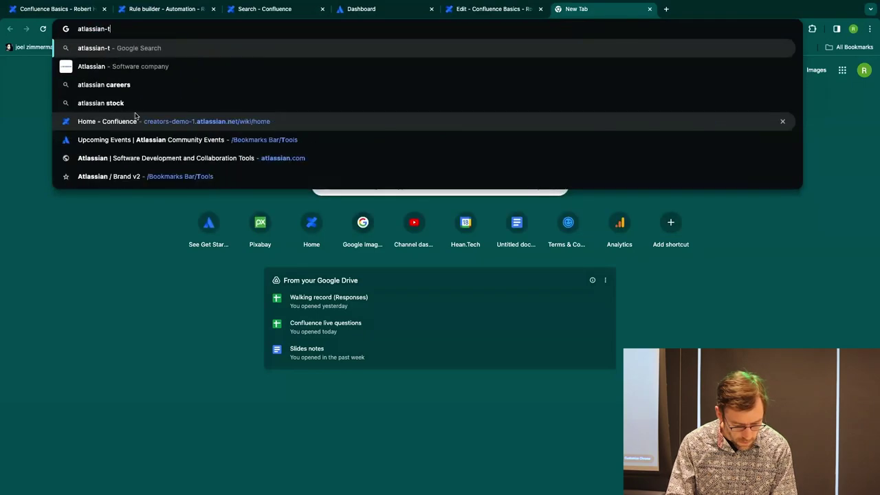
# Open the suggested Atlassian / Brand v2 page, close it and return to the unobstructed rule builder.
pyautogui.click(129, 174)
pyautogui.press('super+q')
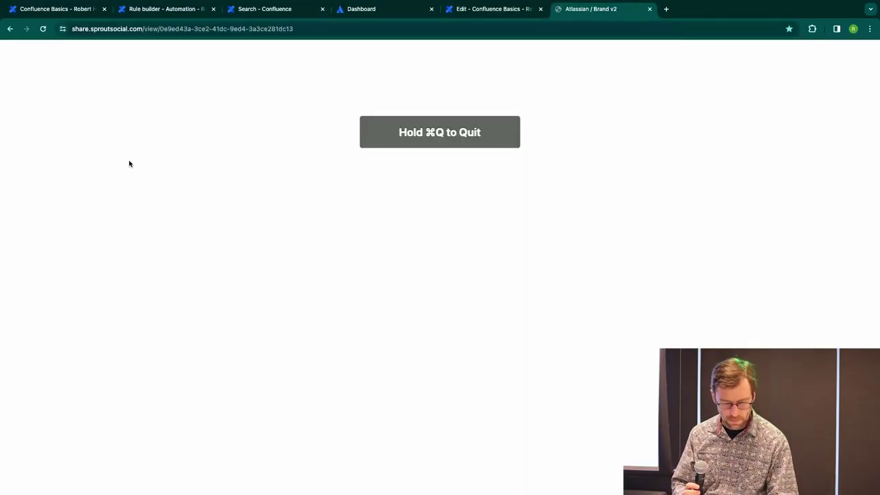
pyautogui.press('super+w')
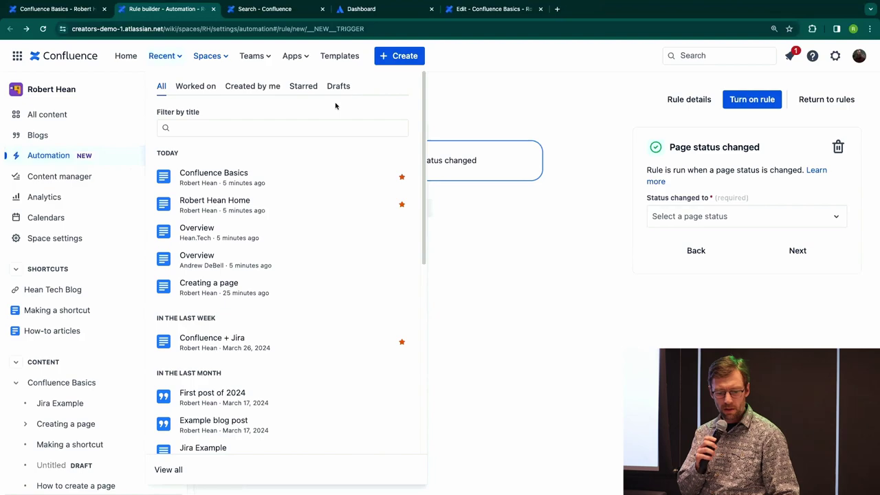
pyautogui.click(476, 92)
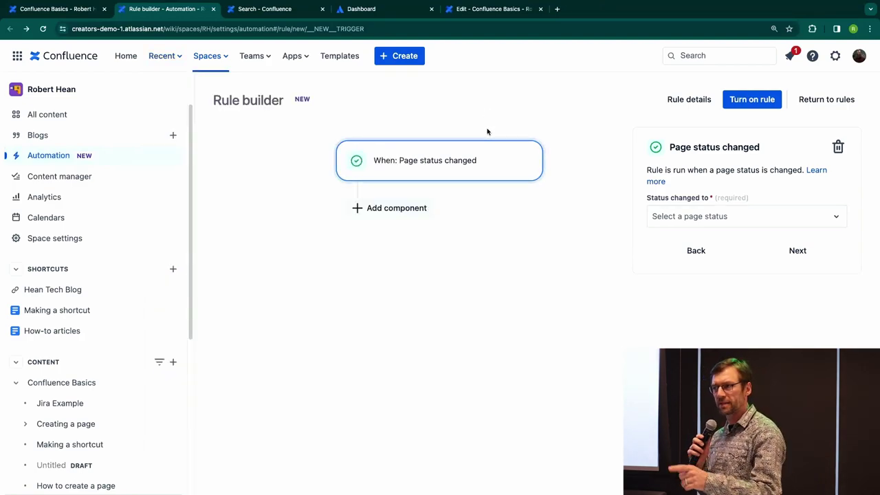